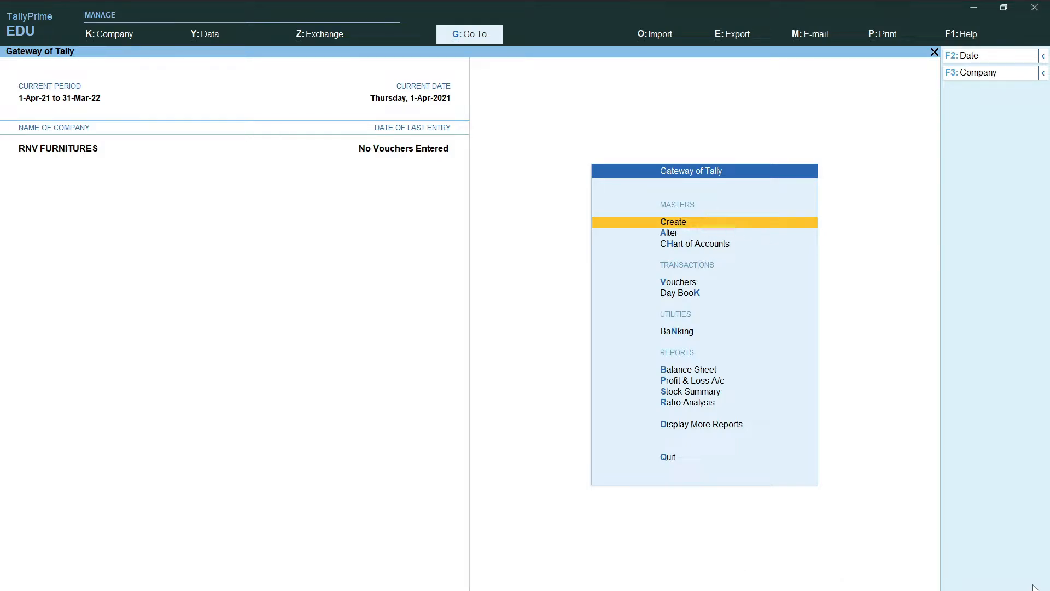
Step: Open the list of masters available for creation and examine its accounting and inventory sections
{"action": "key", "text": "Return"}
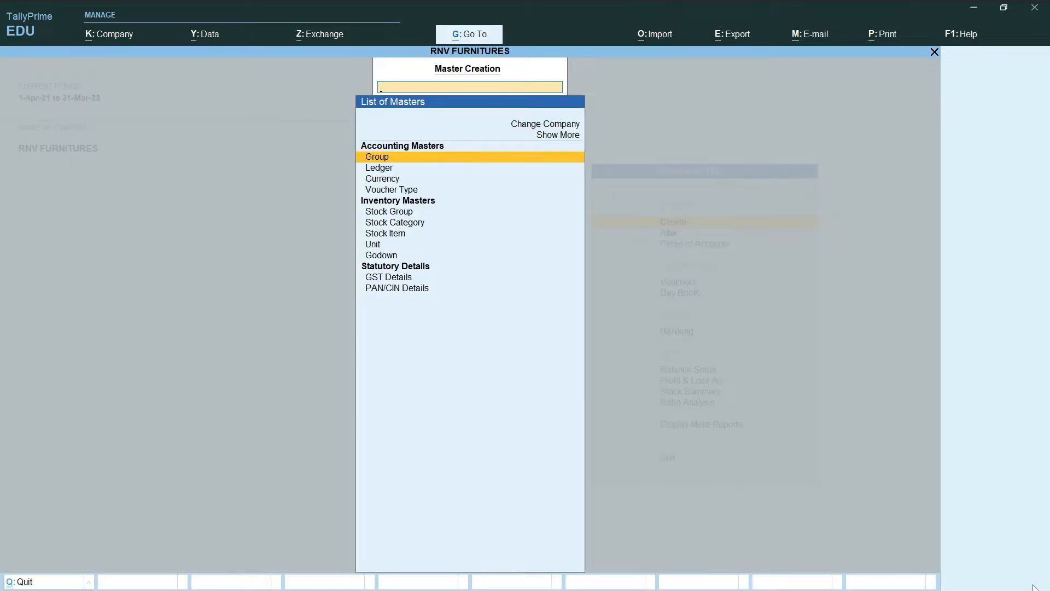
{"action": "key", "text": "Up"}
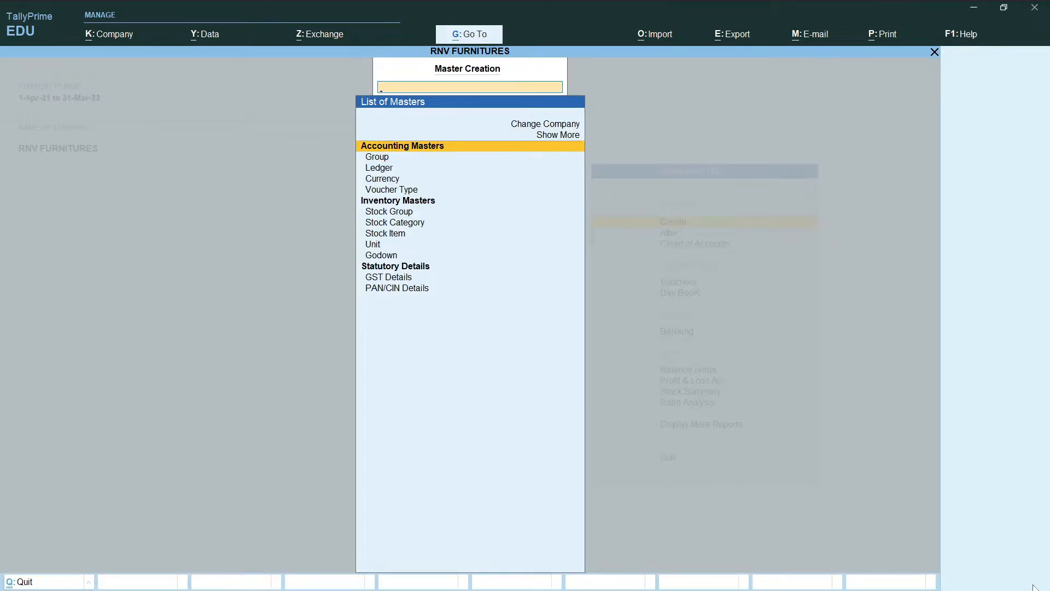
{"action": "key", "text": "Down"}
{"action": "key", "text": "Down"}
{"action": "key", "text": "Down"}
{"action": "key", "text": "Down"}
{"action": "key", "text": "Down"}
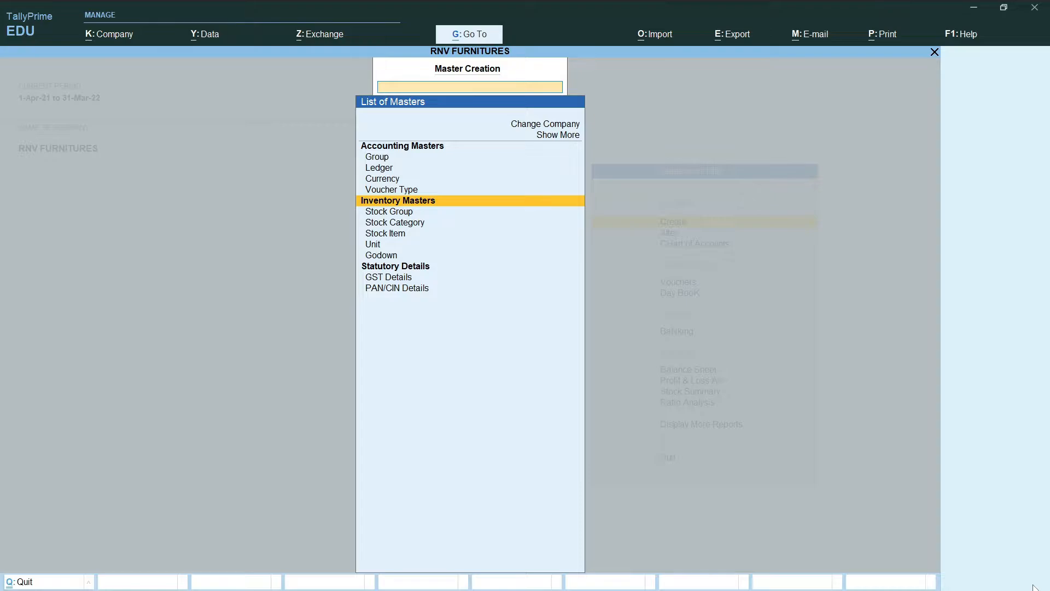
{"action": "key", "text": "Up"}
{"action": "key", "text": "Up"}
{"action": "key", "text": "Up"}
{"action": "key", "text": "Up"}
{"action": "key", "text": "Up"}
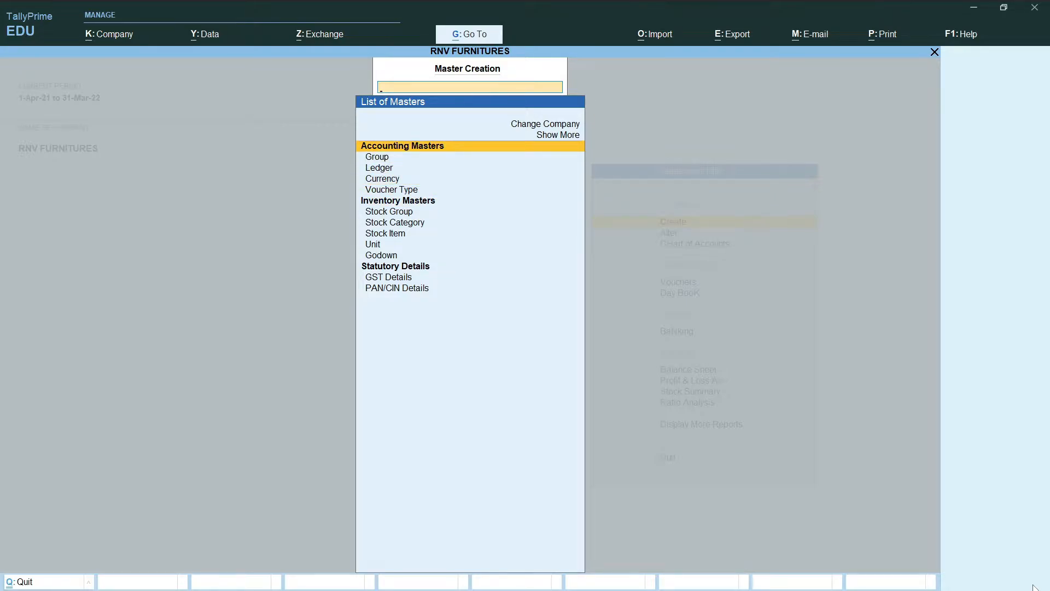
{"action": "key", "text": "Down"}
{"action": "key", "text": "Down"}
{"action": "key", "text": "Down"}
{"action": "key", "text": "Down"}
{"action": "key", "text": "Down"}
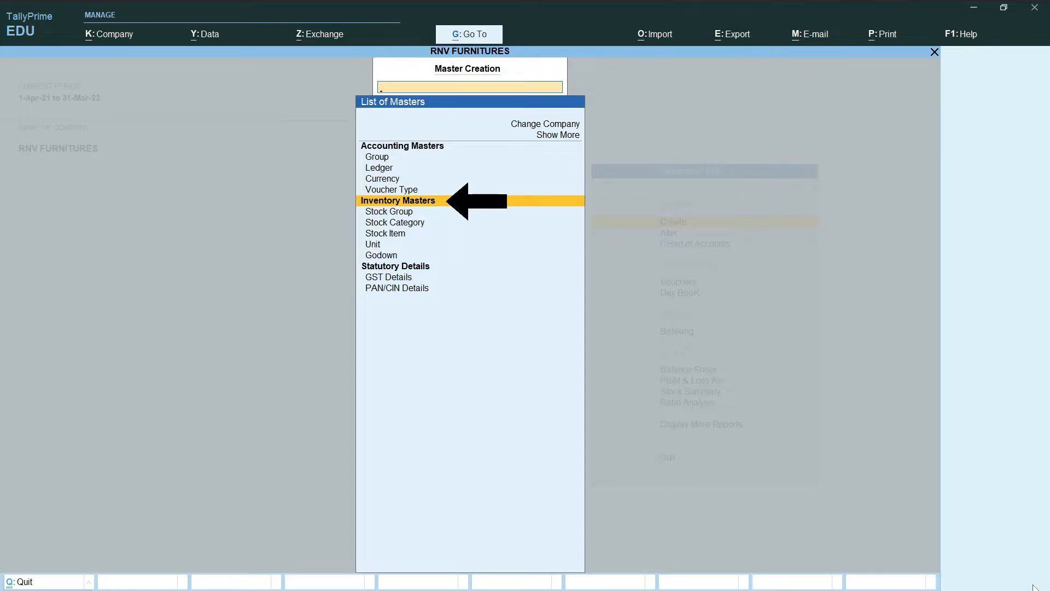
Step: Start a new simple unit under the inventory masters with the symbol Nos
{"action": "key", "text": "Down"}
{"action": "key", "text": "Down"}
{"action": "key", "text": "Down"}
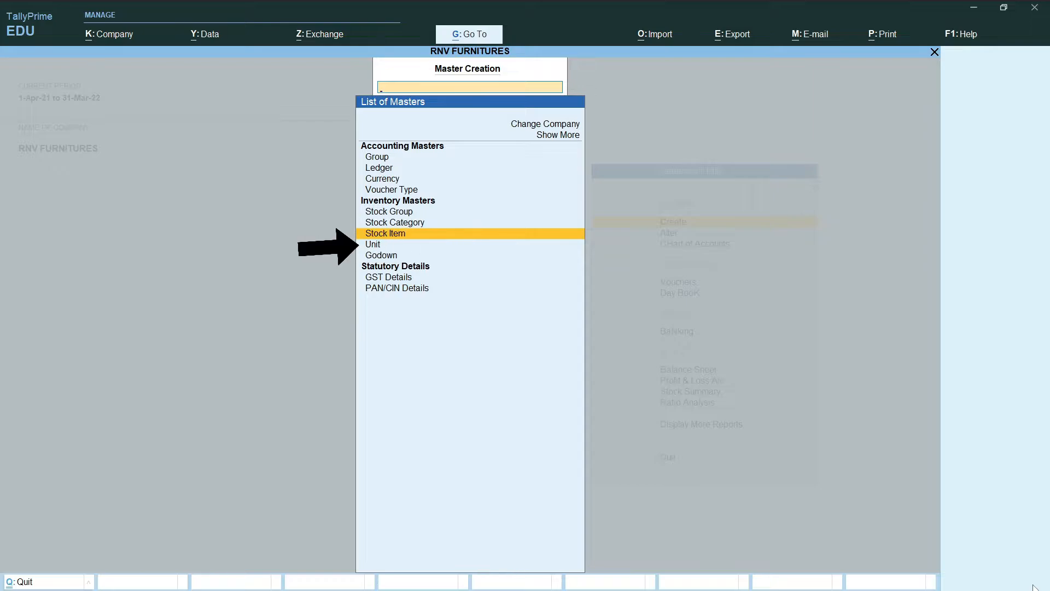
{"action": "key", "text": "Down"}
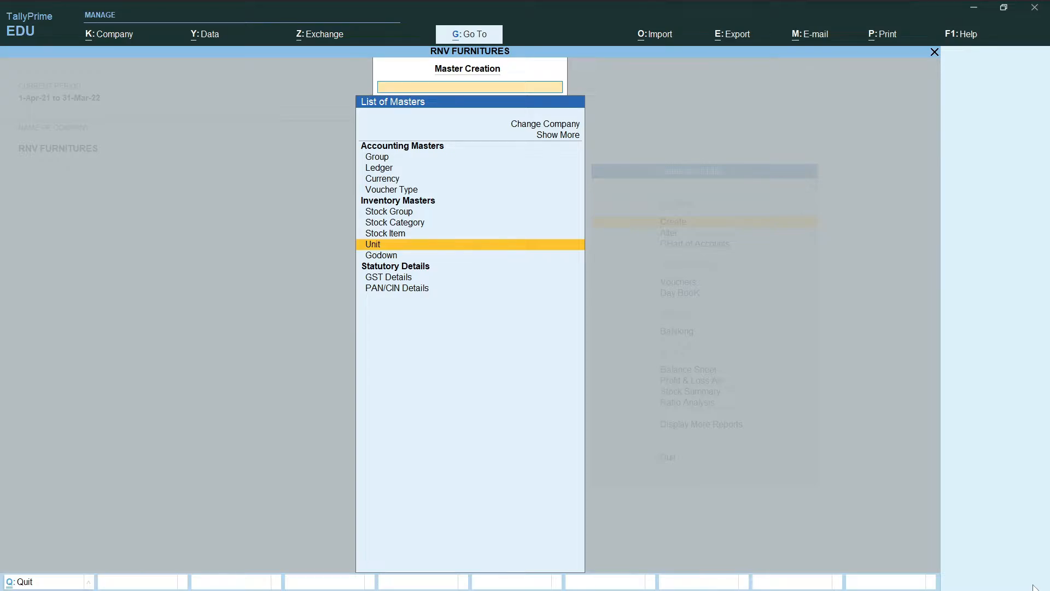
{"action": "key", "text": "Return"}
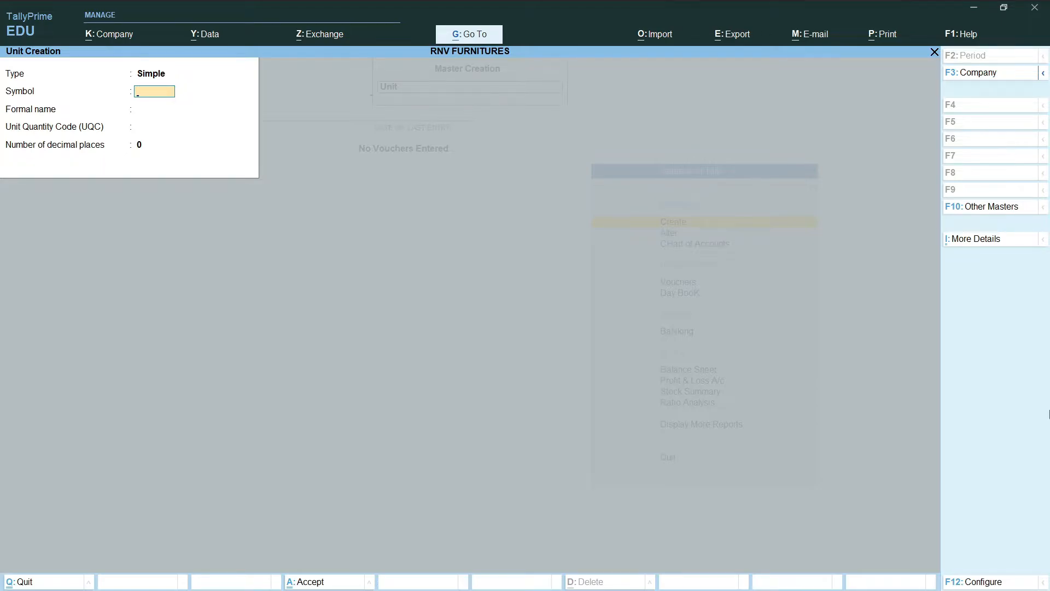
{"action": "type", "text": "Nos"}
{"action": "key", "text": "Return"}
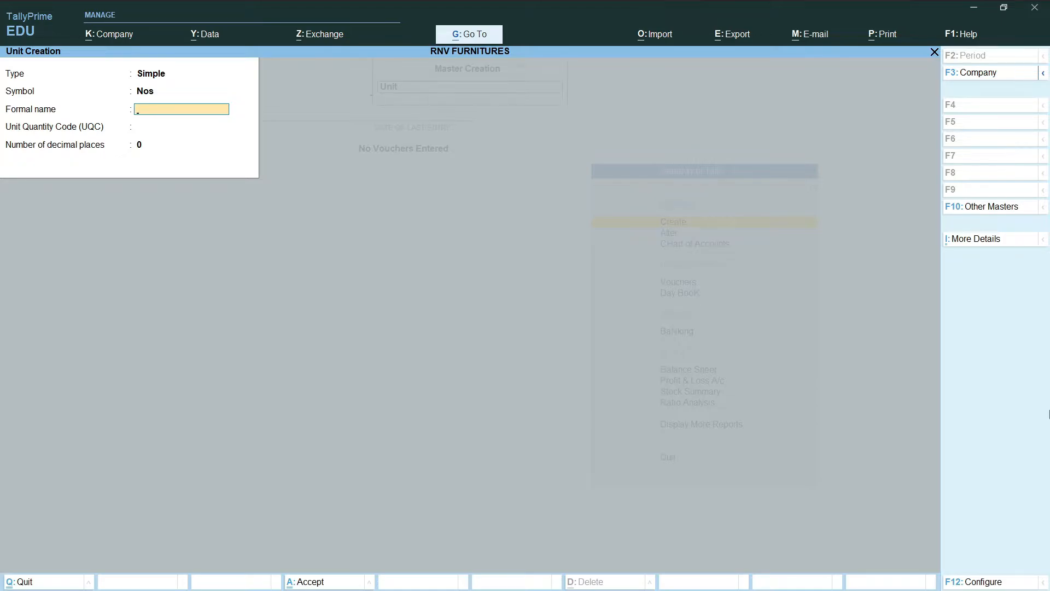
Step: Give the unit the formal name NUMBERS, quantity code NOS-NUMBERS and 0 decimal places, and save it
{"action": "type", "text": "NUMBERS"}
{"action": "key", "text": "Return"}
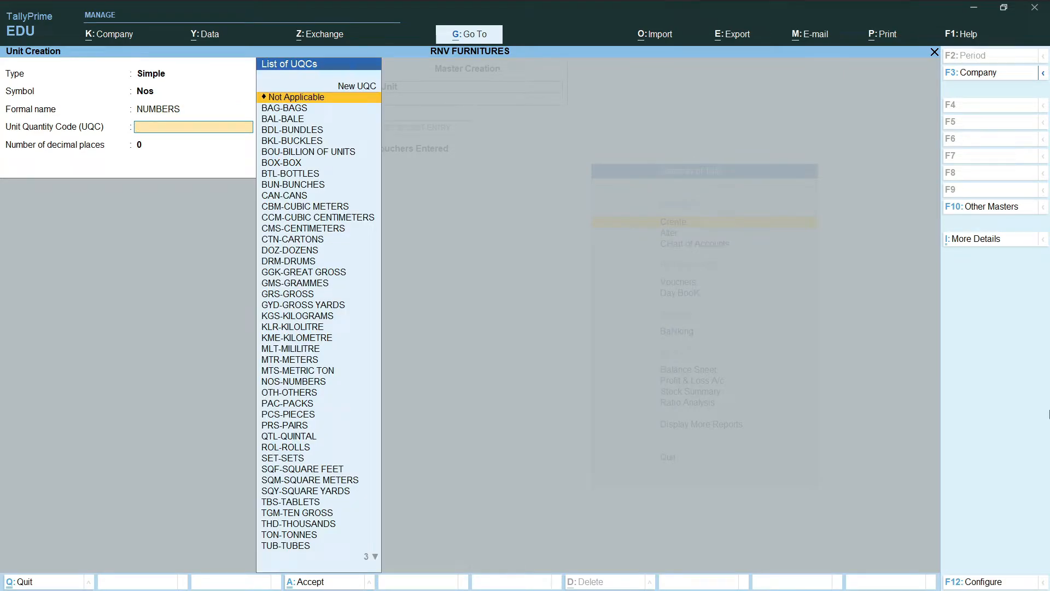
{"action": "type", "text": "NO"}
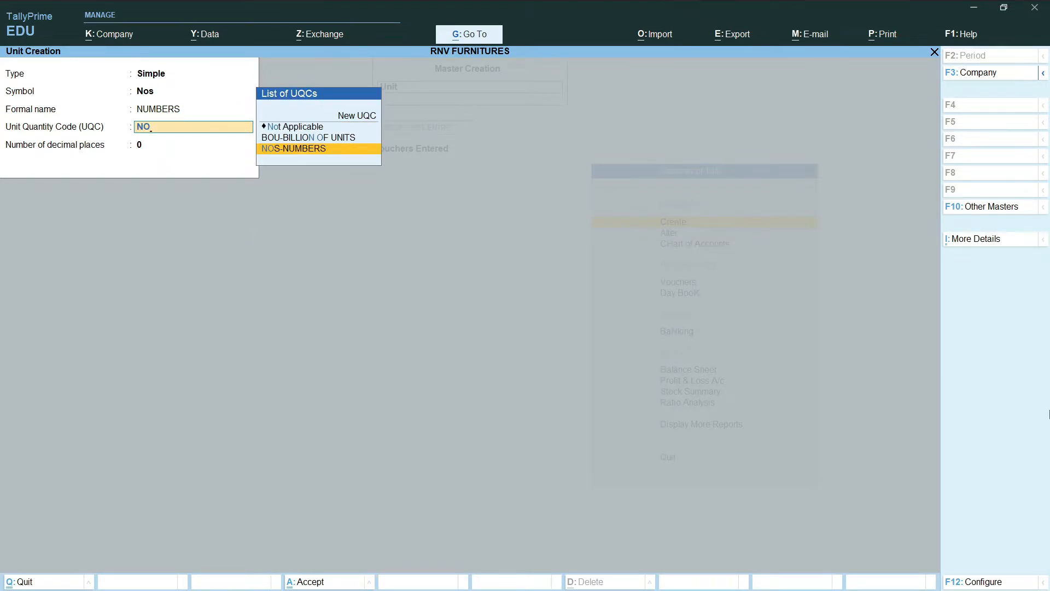
{"action": "key", "text": "Return"}
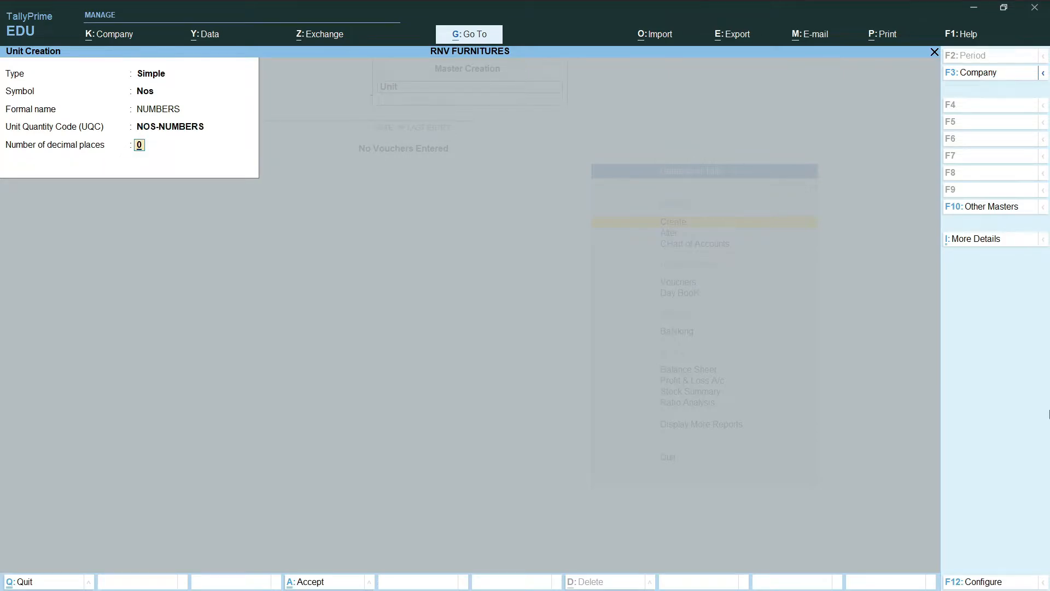
{"action": "key", "text": "Return"}
{"action": "key", "text": "Return"}
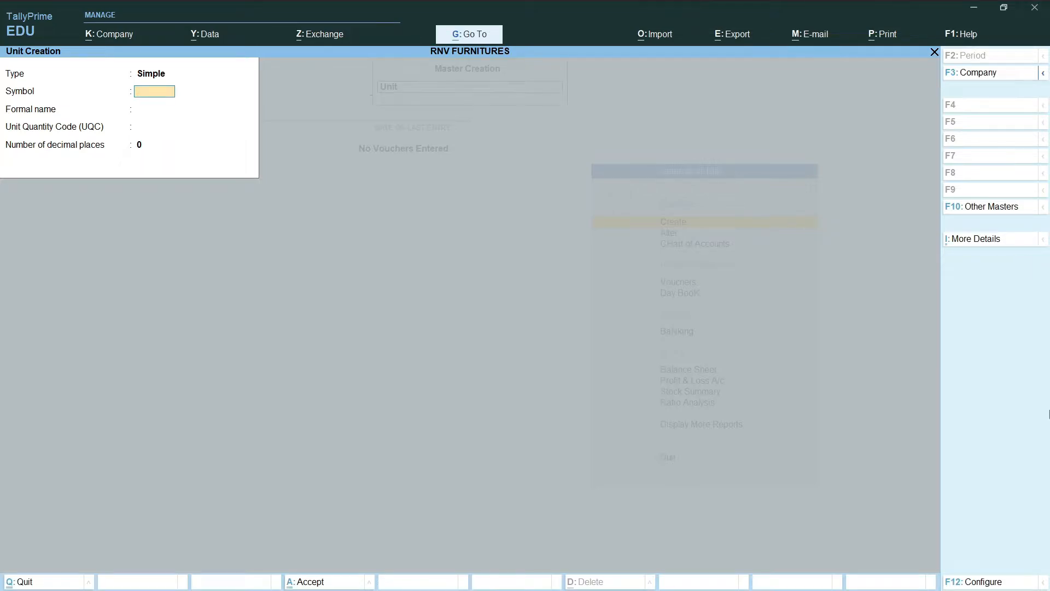
{"action": "key", "text": "Escape"}
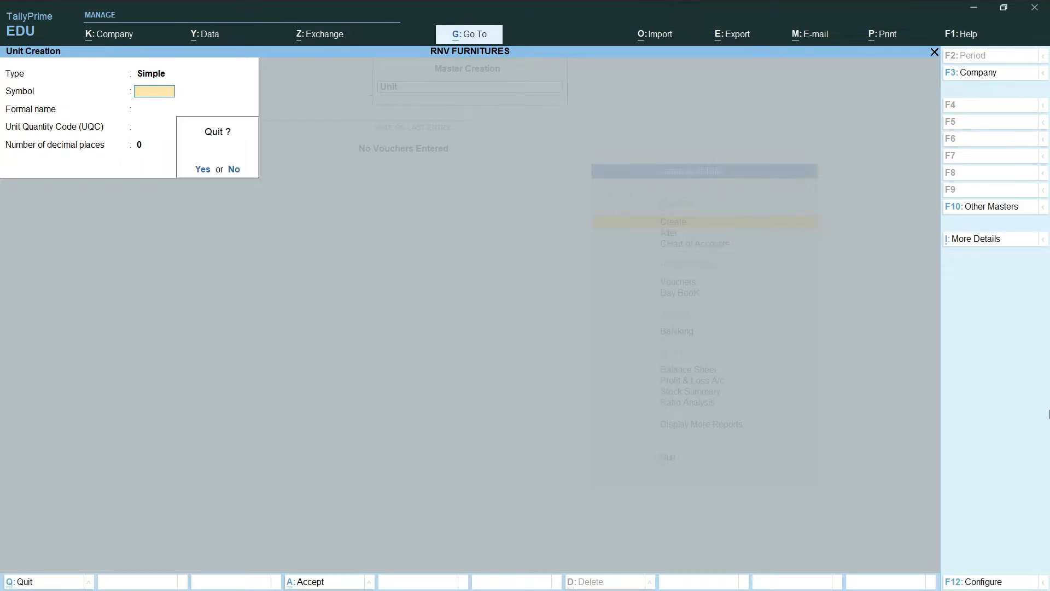
{"action": "key", "text": "Return"}
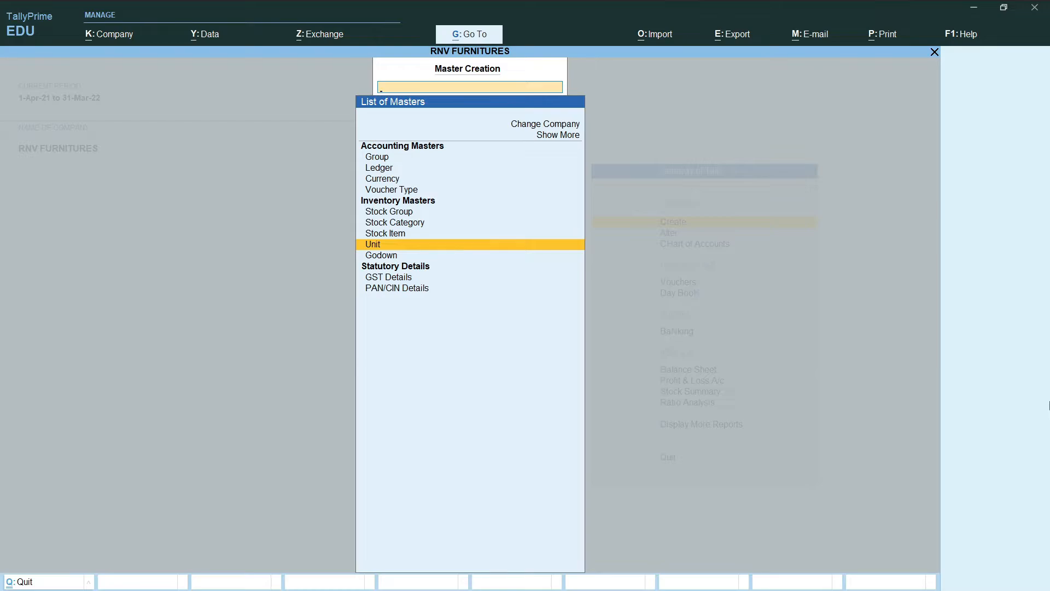
Step: Start a new stock group named COMPUTER, leaving the alias empty
{"action": "key", "text": "Up"}
{"action": "key", "text": "Up"}
{"action": "key", "text": "Up"}
{"action": "key", "text": "Return"}
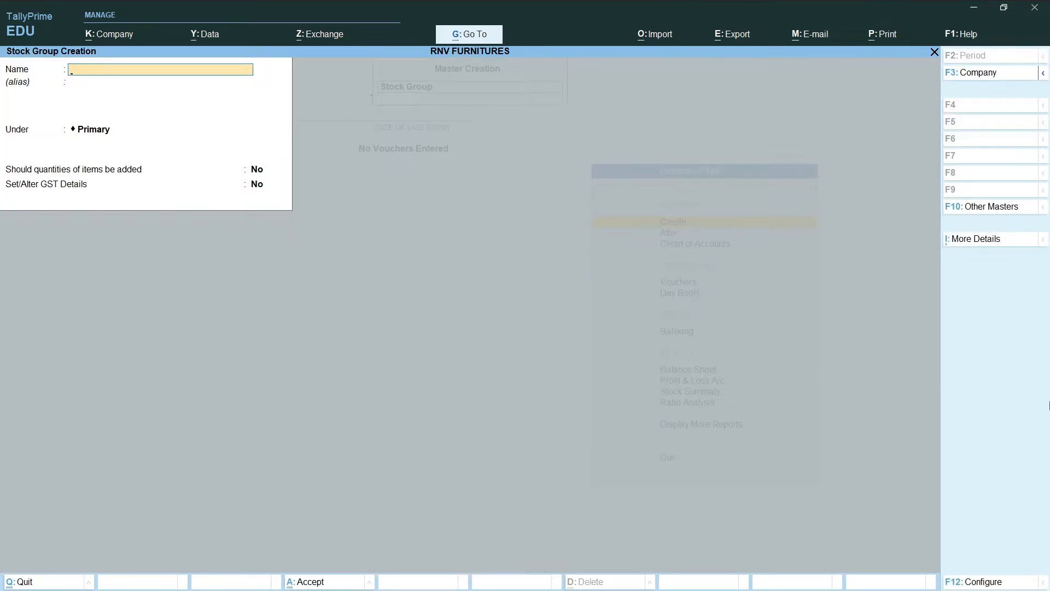
{"action": "type", "text": "COMPUTER"}
{"action": "key", "text": "Return"}
{"action": "key", "text": "Return"}
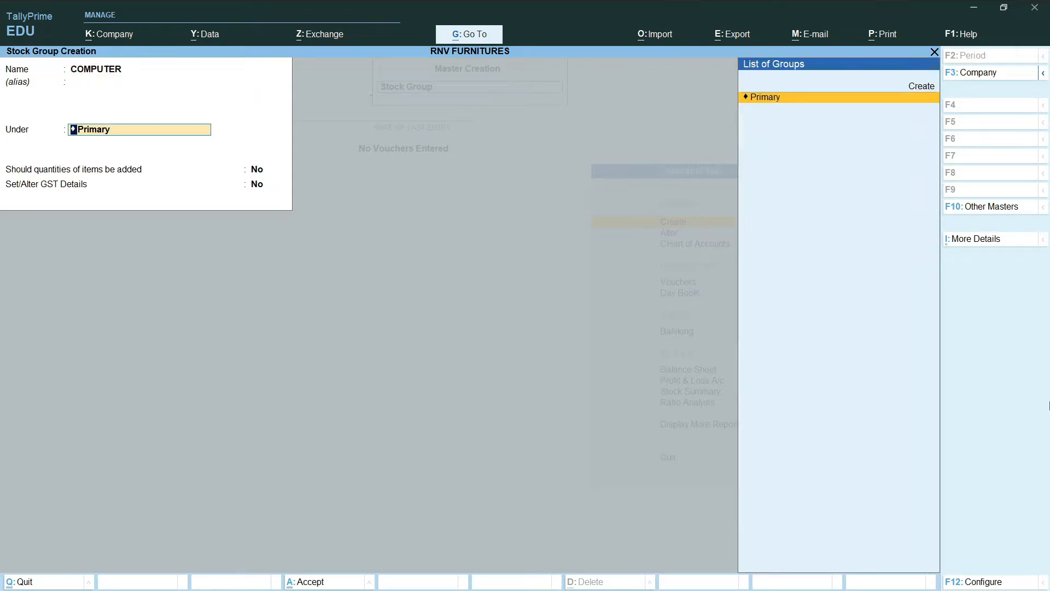
Step: Place the stock group under Primary with quantity addition and GST details set to No, and save it
{"action": "key", "text": "Return"}
{"action": "key", "text": "Return"}
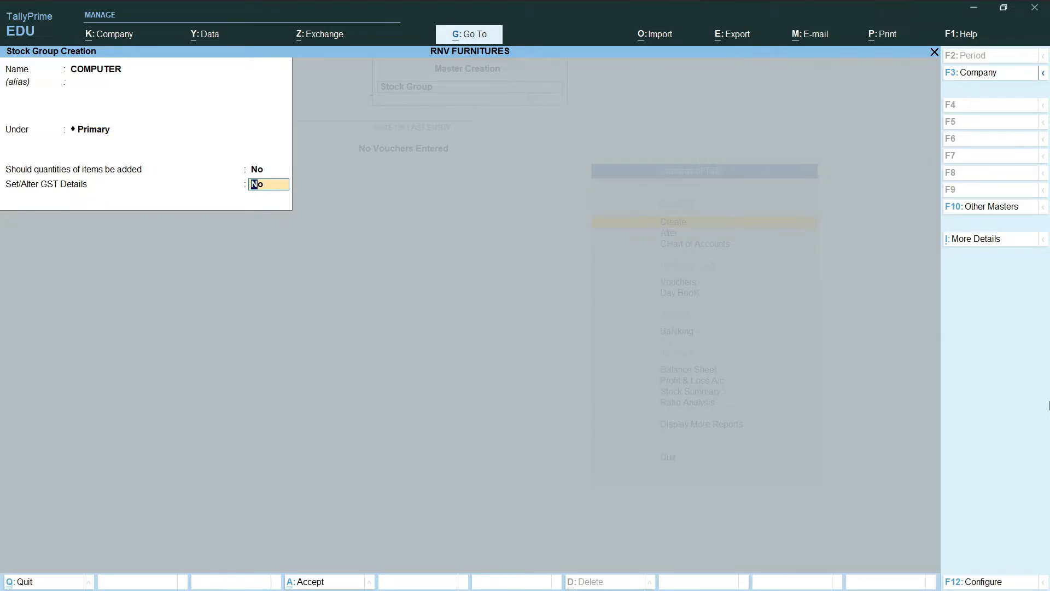
{"action": "key", "text": "Return"}
{"action": "key", "text": "Return"}
{"action": "key", "text": "Escape"}
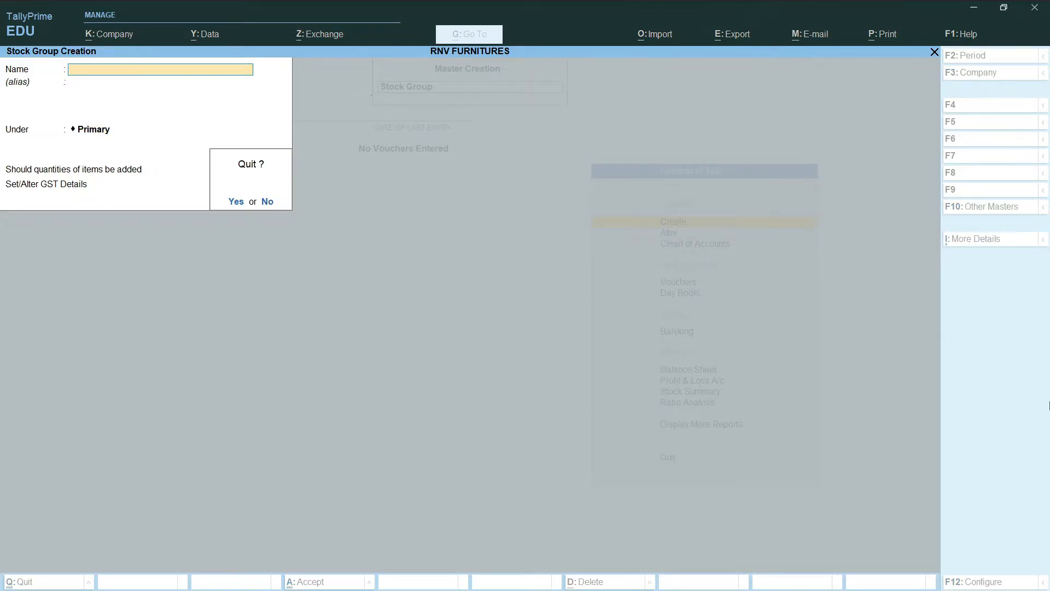
{"action": "key", "text": "y"}
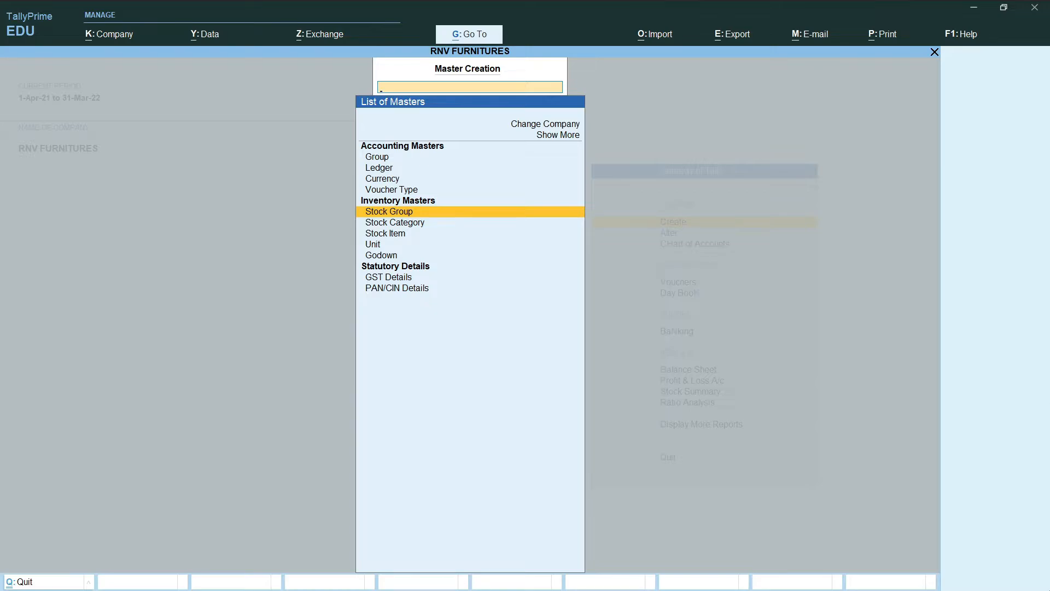
Step: Start a new stock item named DELL COMPUTER INTEL I8 10TH GEN, leaving the alias empty
{"action": "key", "text": "Down"}
{"action": "key", "text": "Down"}
{"action": "key", "text": "Return"}
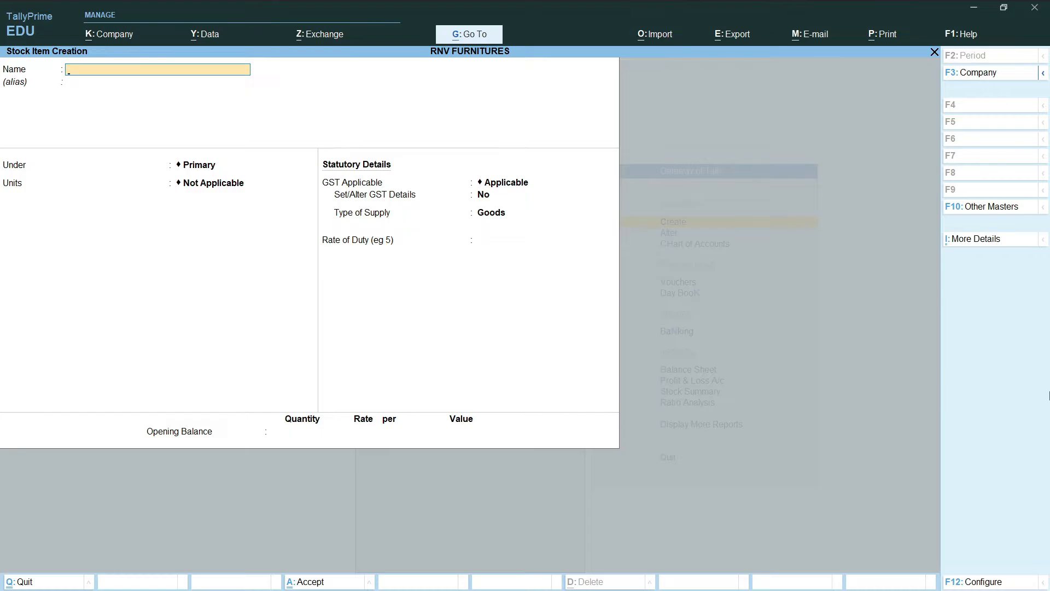
{"action": "type", "text": "DELL COMPUTER"}
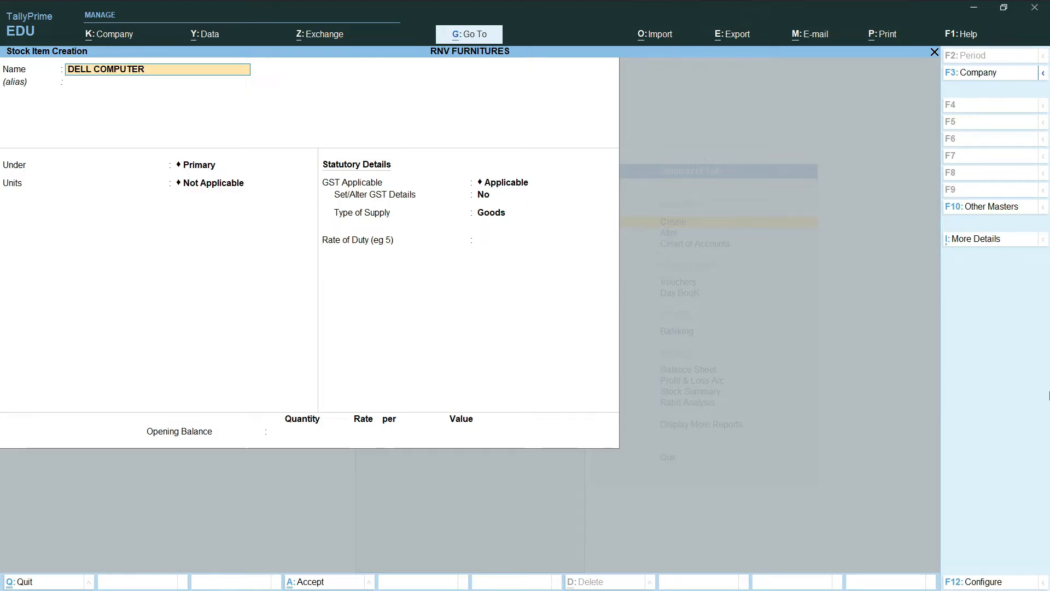
{"action": "type", "text": " INTEL I"}
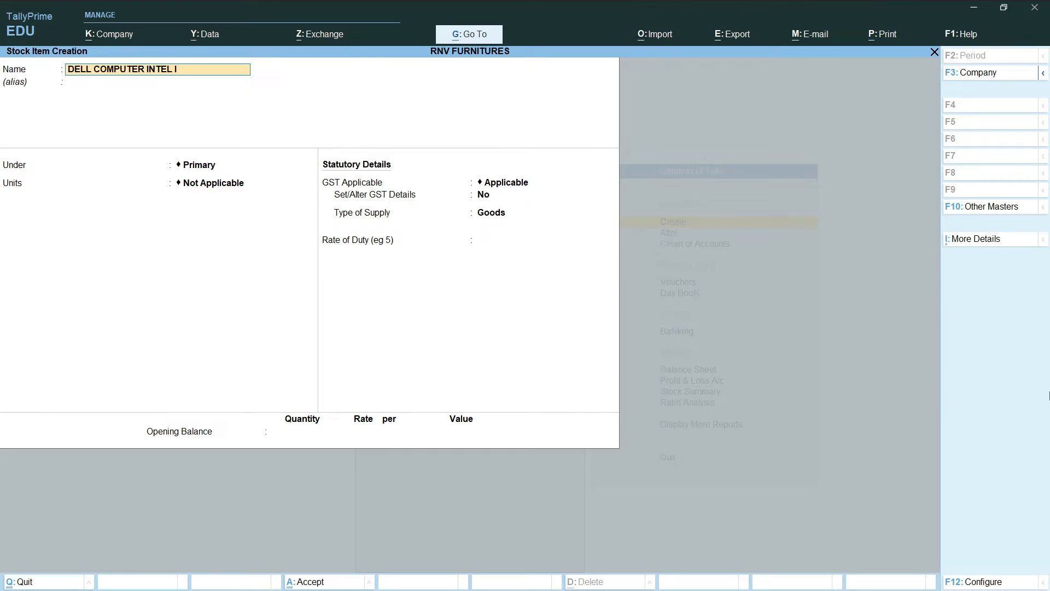
{"action": "type", "text": "8 10TH GEN"}
{"action": "key", "text": "Return"}
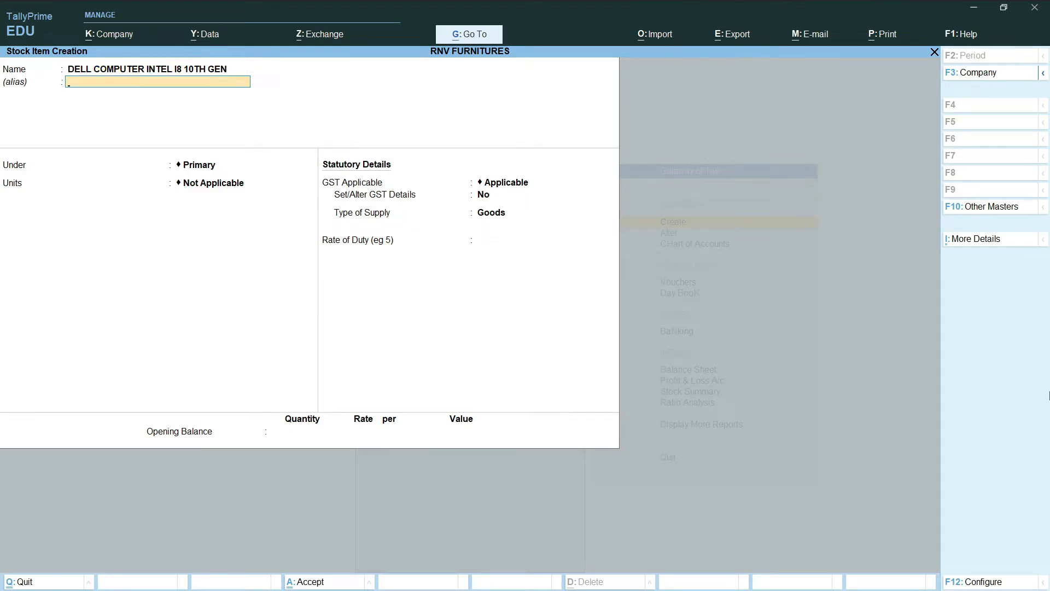
{"action": "key", "text": "Return"}
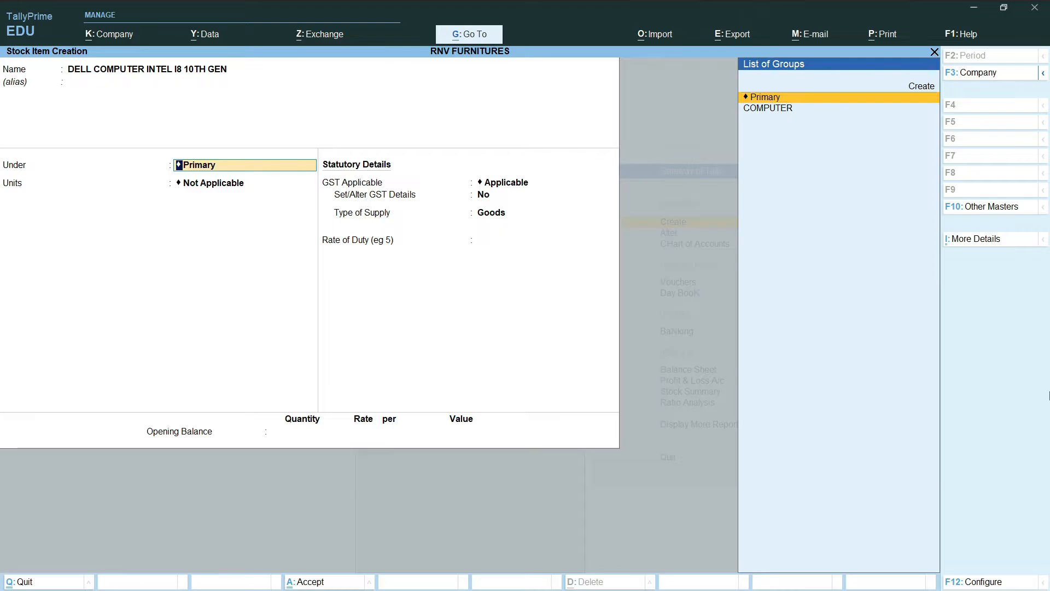
Step: Place the stock item under the COMPUTER group and set its units to Nos
{"action": "key", "text": "Down"}
{"action": "key", "text": "Return"}
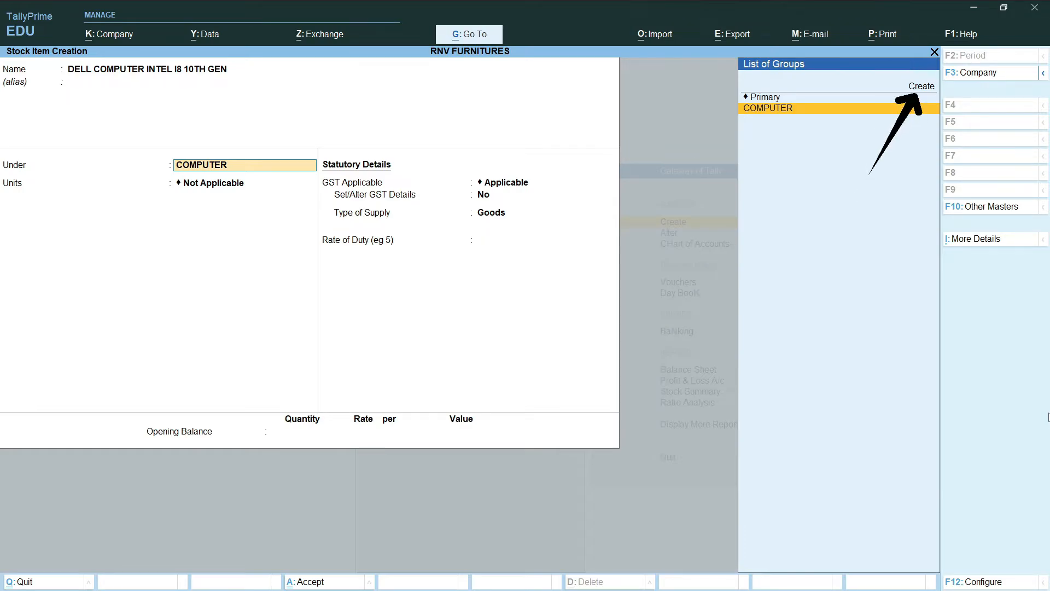
{"action": "key", "text": "Return"}
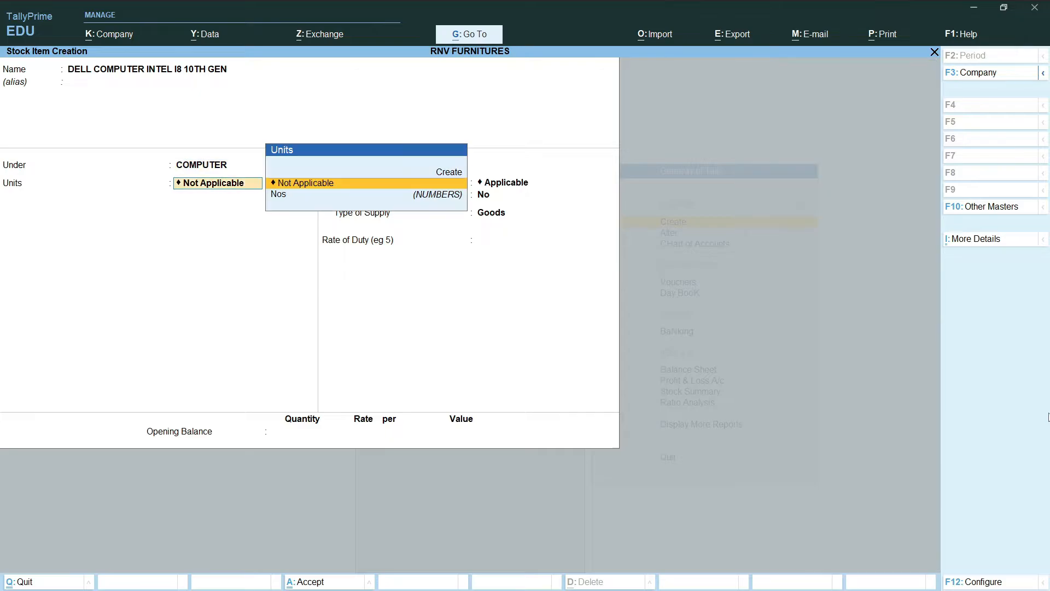
{"action": "key", "text": "Down"}
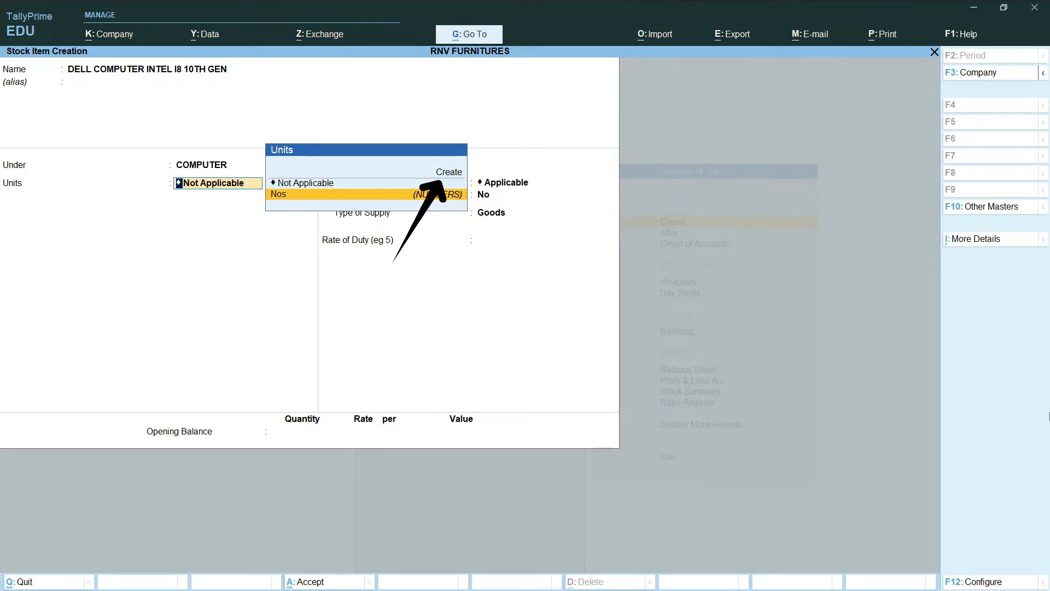
{"action": "key", "text": "Return"}
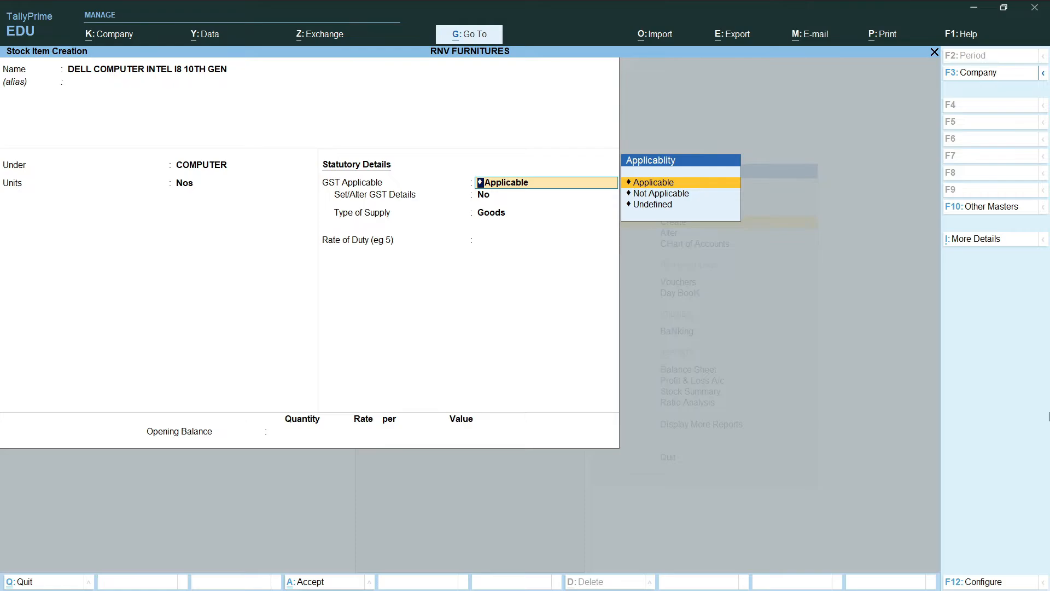
Step: Keep GST as Applicable for the stock item and set Set/Alter GST Details to Yes
{"action": "key", "text": "Return"}
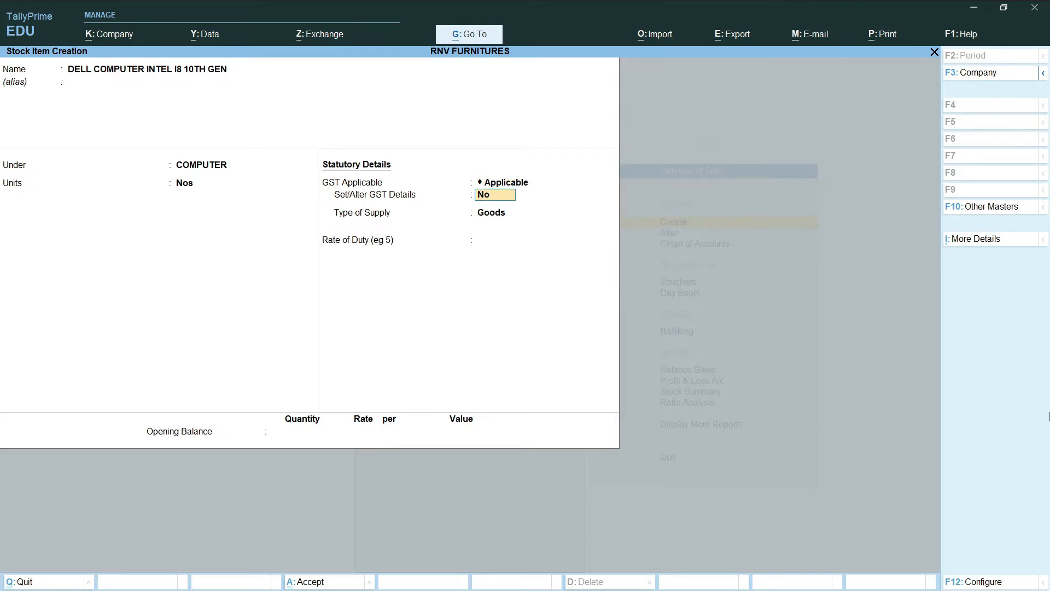
{"action": "key", "text": "y"}
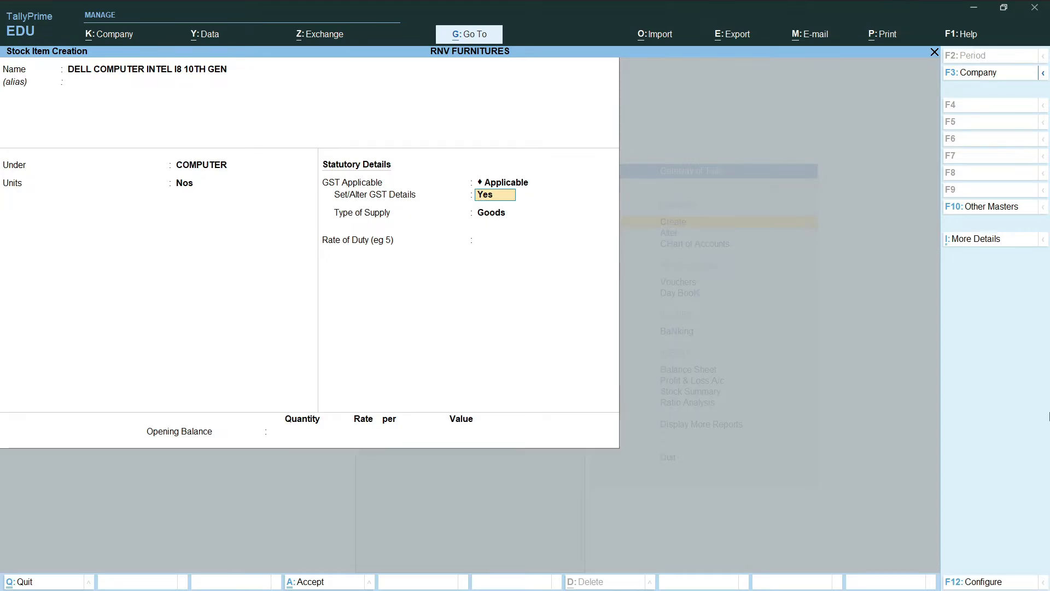
{"action": "key", "text": "Return"}
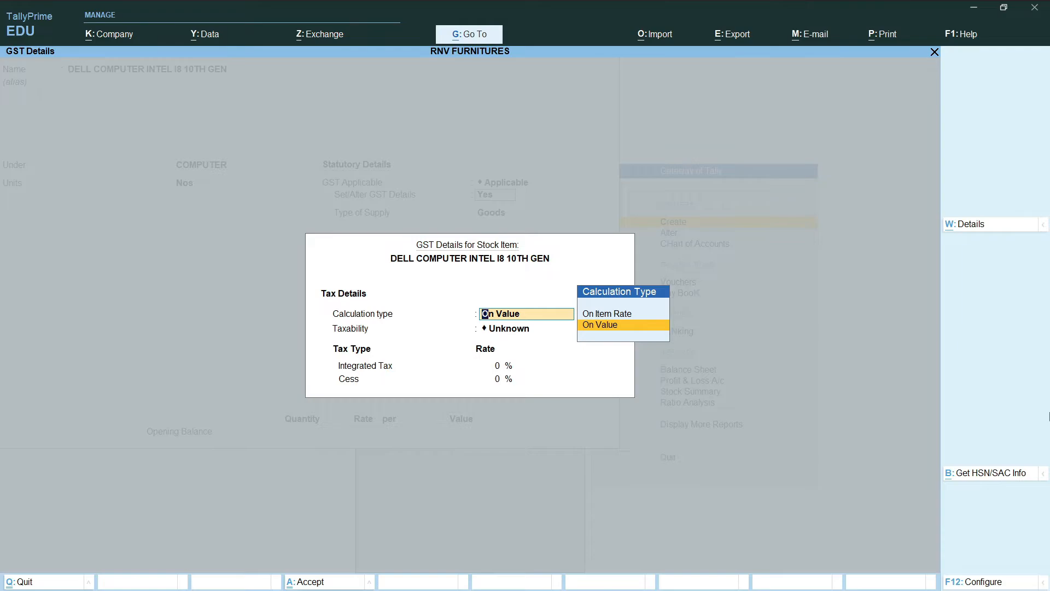
Step: Keep the item's GST calculation type as On Value and set its taxability to Taxable
{"action": "key", "text": "Return"}
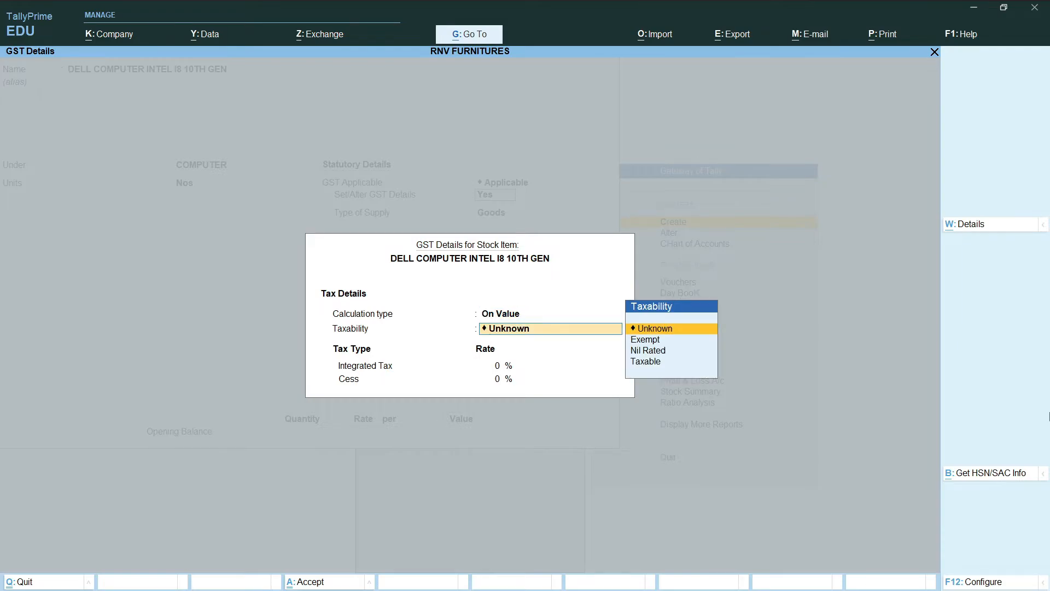
{"action": "key", "text": "Down"}
{"action": "key", "text": "Down"}
{"action": "key", "text": "Down"}
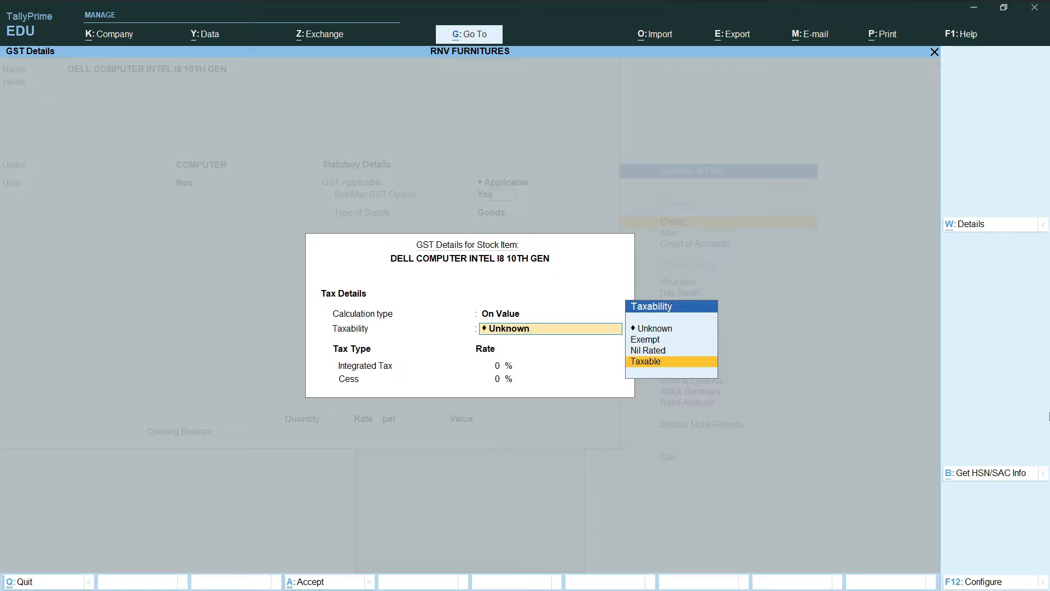
{"action": "key", "text": "Return"}
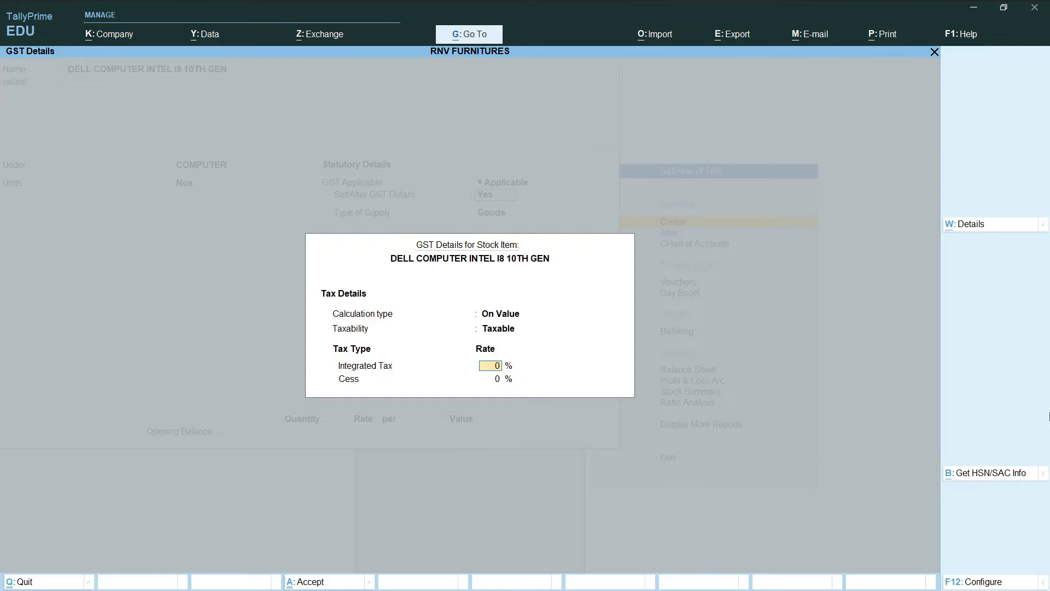
Step: Enable Allow HSN/SAC details in the GST details configuration, keeping all the other options at No
{"action": "key", "text": "F12"}
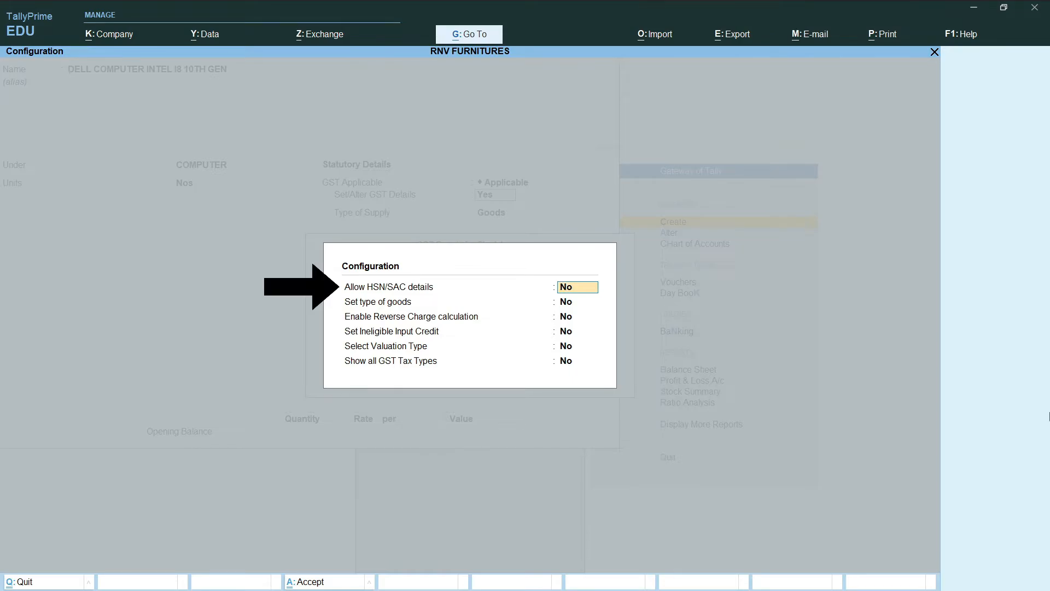
{"action": "type", "text": "y"}
{"action": "key", "text": "Return"}
{"action": "key", "text": "Return"}
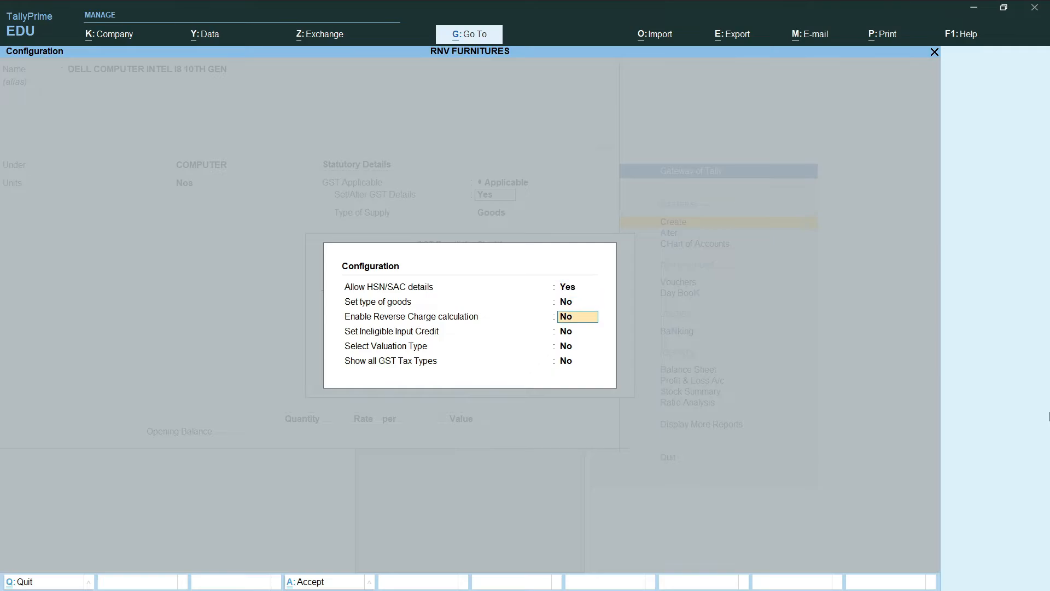
{"action": "key", "text": "Return"}
{"action": "key", "text": "Return"}
{"action": "key", "text": "Return"}
{"action": "key", "text": "Return"}
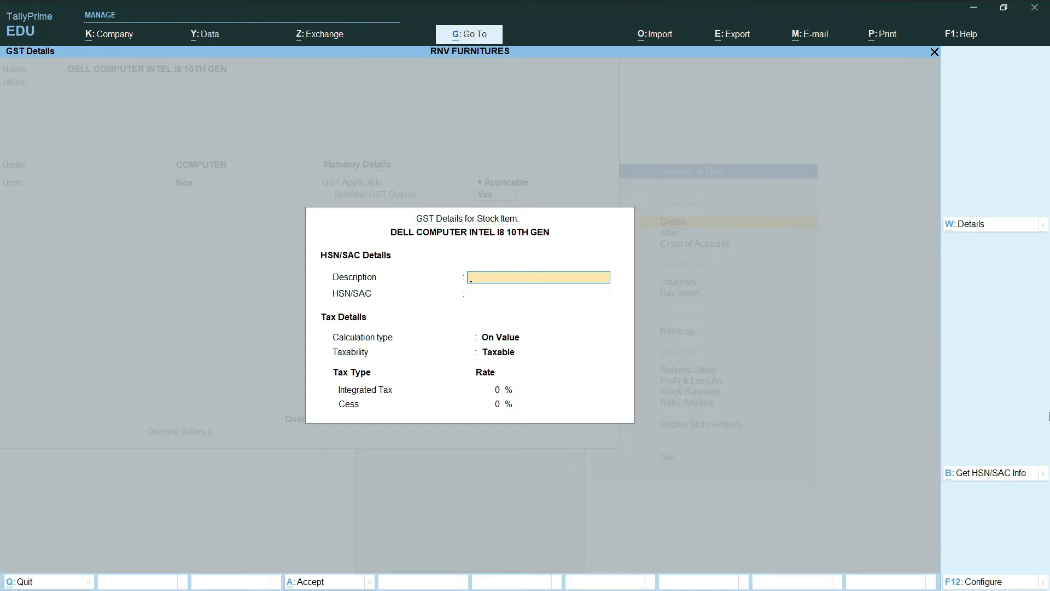
Step: Enter the HSN/SAC description COMPUTERS and the code 12345678, keeping the calculation type On Value and taxability Taxable
{"action": "type", "text": "COMPUTERS"}
{"action": "key", "text": "Return"}
{"action": "type", "text": "12345678"}
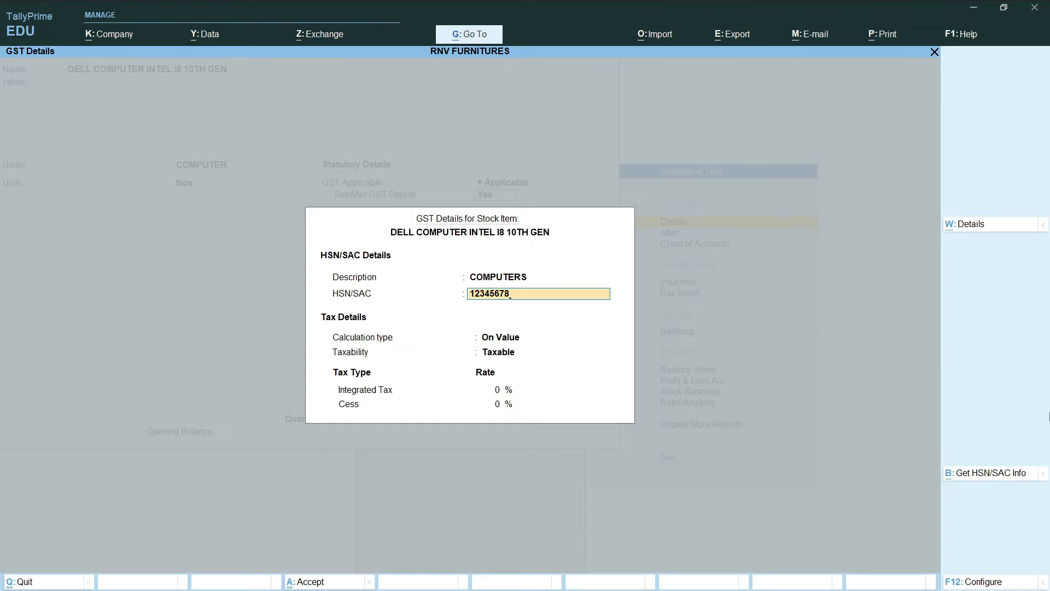
{"action": "key", "text": "Return"}
{"action": "key", "text": "Return"}
{"action": "key", "text": "Return"}
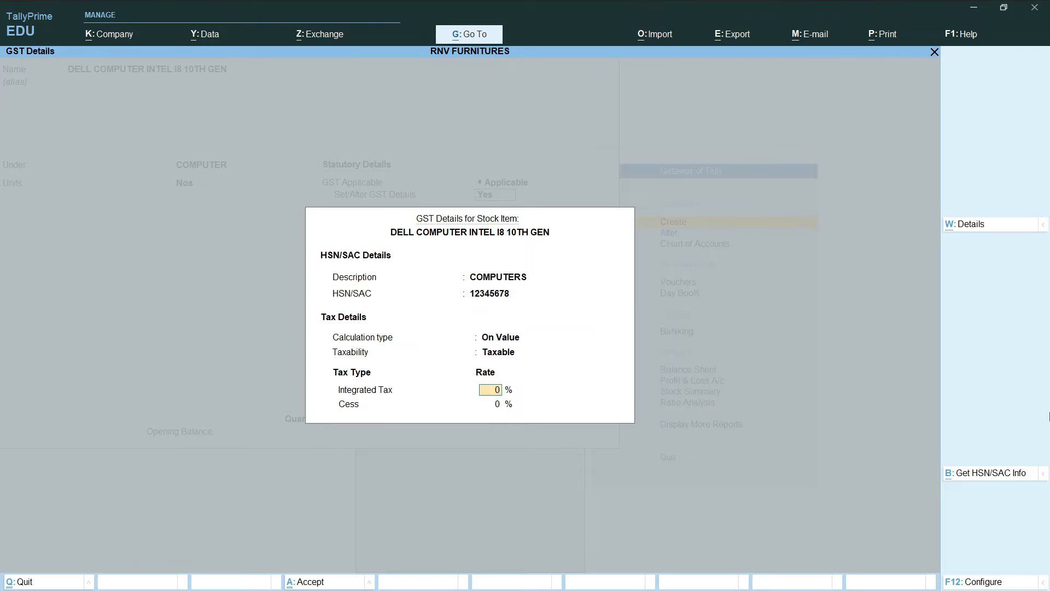
Step: Set the item's integrated tax rate to 18% and accept the GST details
{"action": "type", "text": "18"}
{"action": "key", "text": "Return"}
{"action": "key", "text": "Return"}
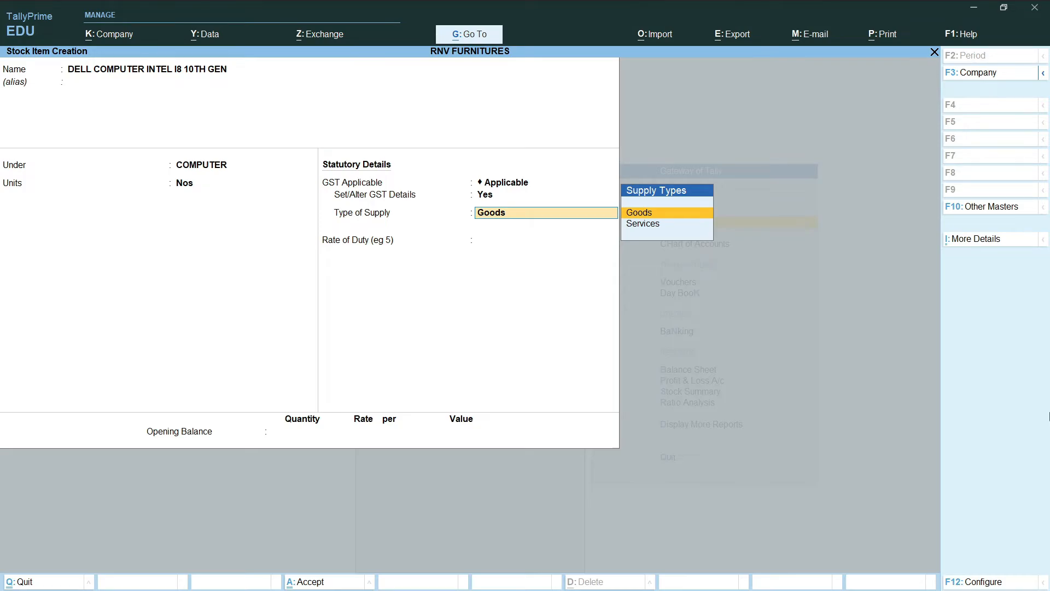
Step: Keep Goods as the type of supply, enter no duty rate or opening balance, and save the stock item
{"action": "key", "text": "Down"}
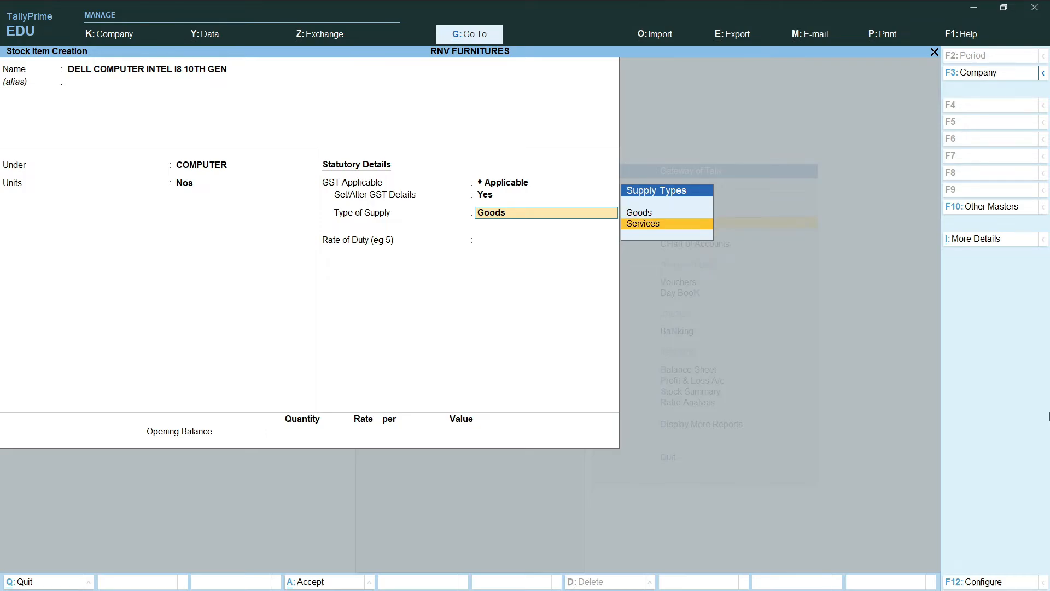
{"action": "key", "text": "Up"}
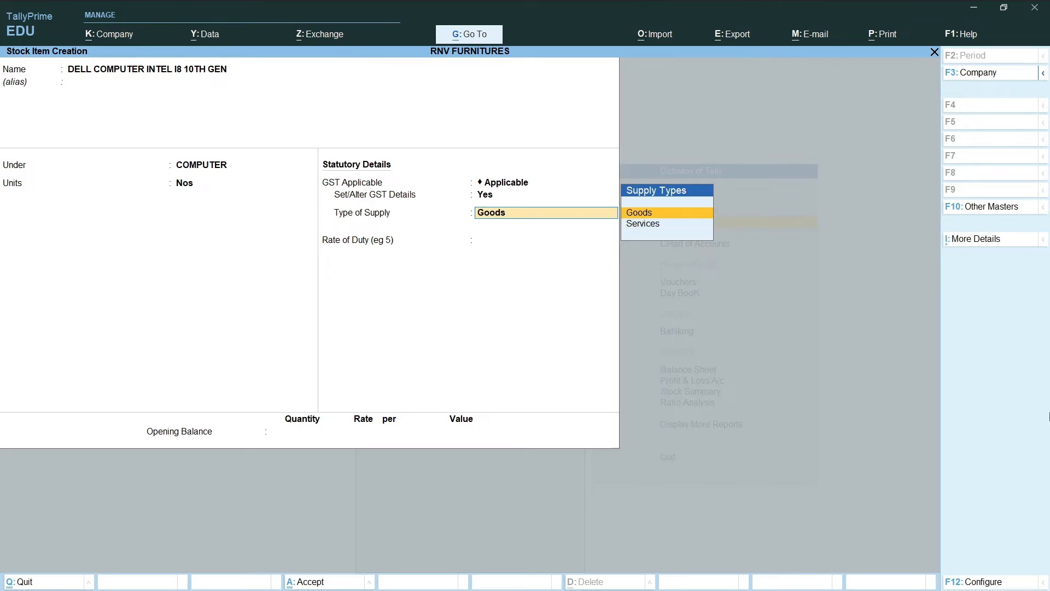
{"action": "key", "text": "Return"}
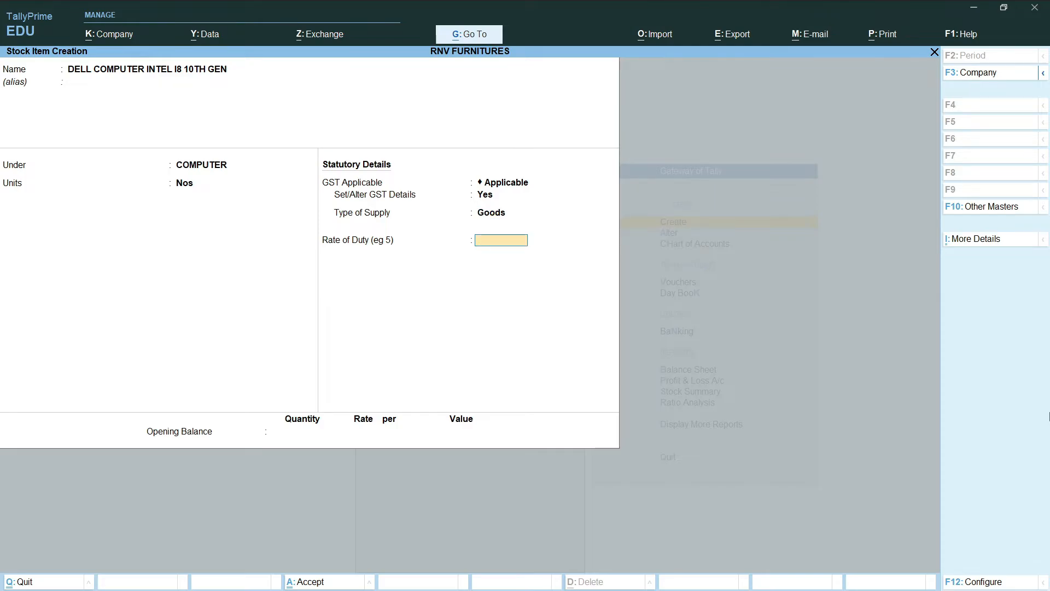
{"action": "key", "text": "Return"}
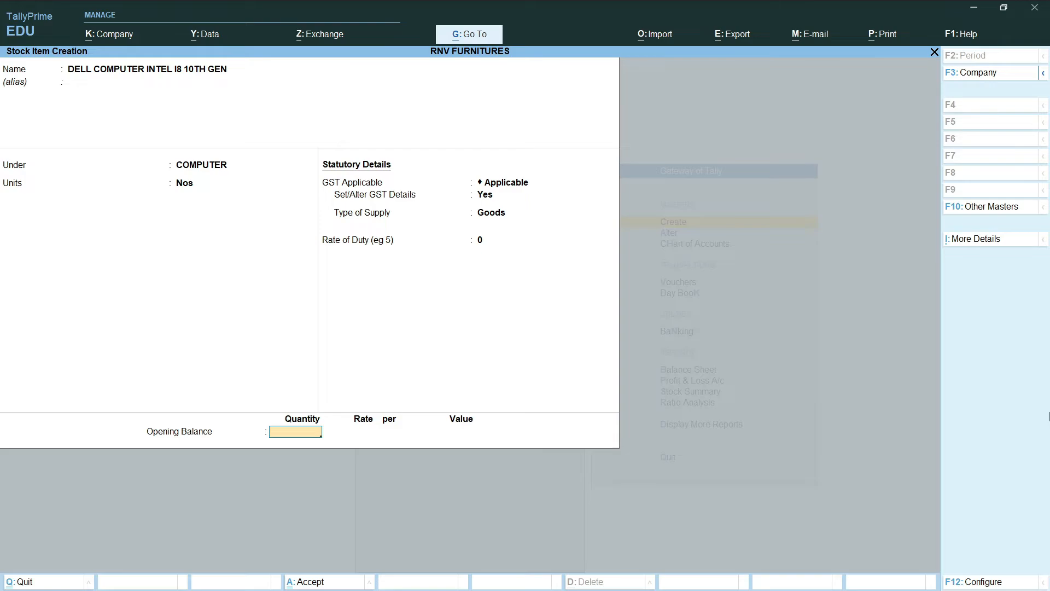
{"action": "key", "text": "Return"}
{"action": "key", "text": "Return"}
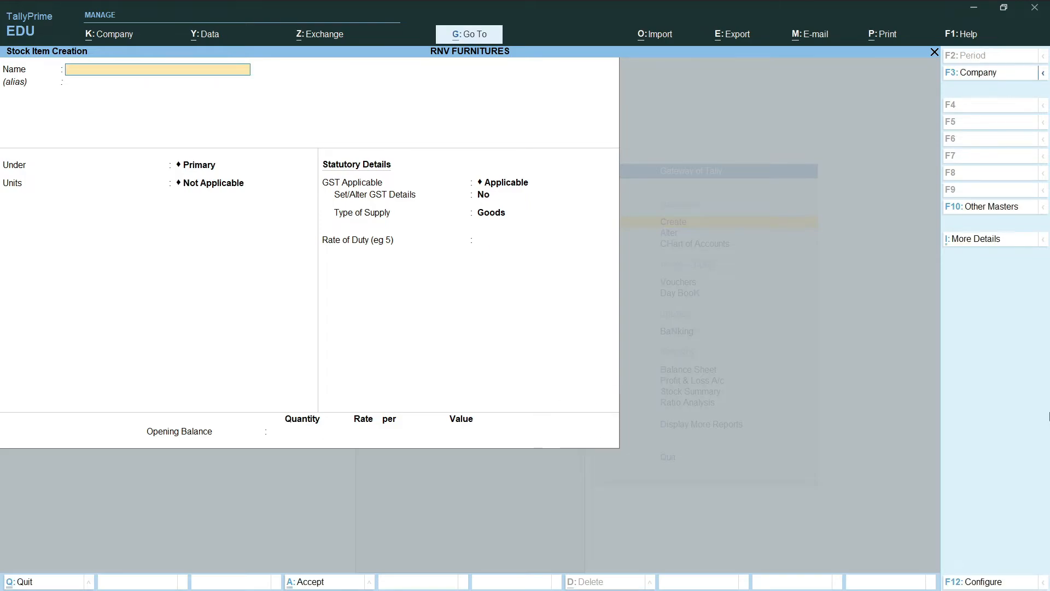
Step: Leave master creation and open the list of stock items for alteration
{"action": "key", "text": "Escape"}
{"action": "key", "text": "Return"}
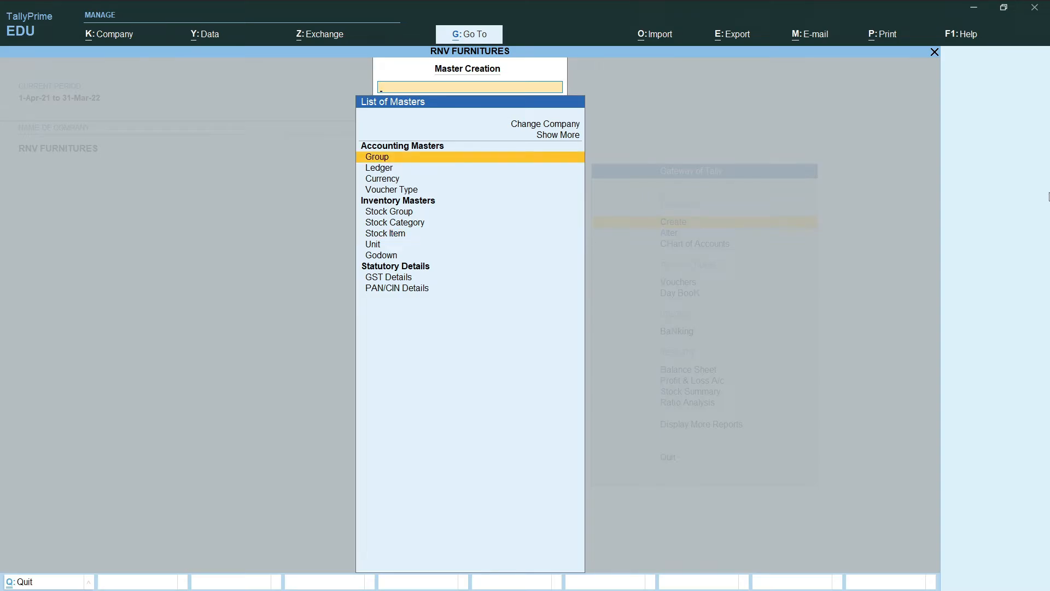
{"action": "key", "text": "Escape"}
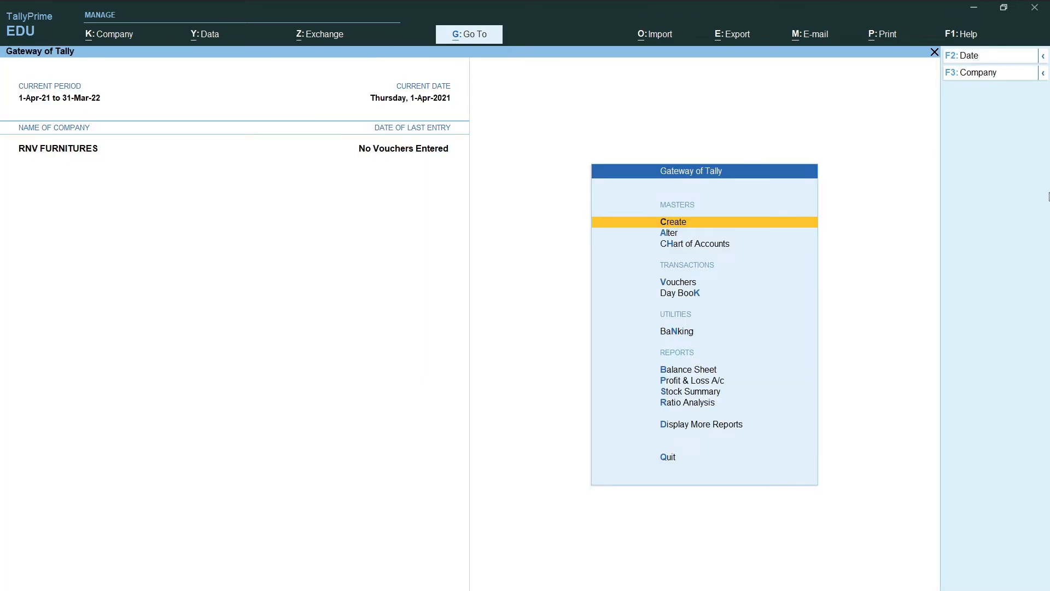
{"action": "key", "text": "Down"}
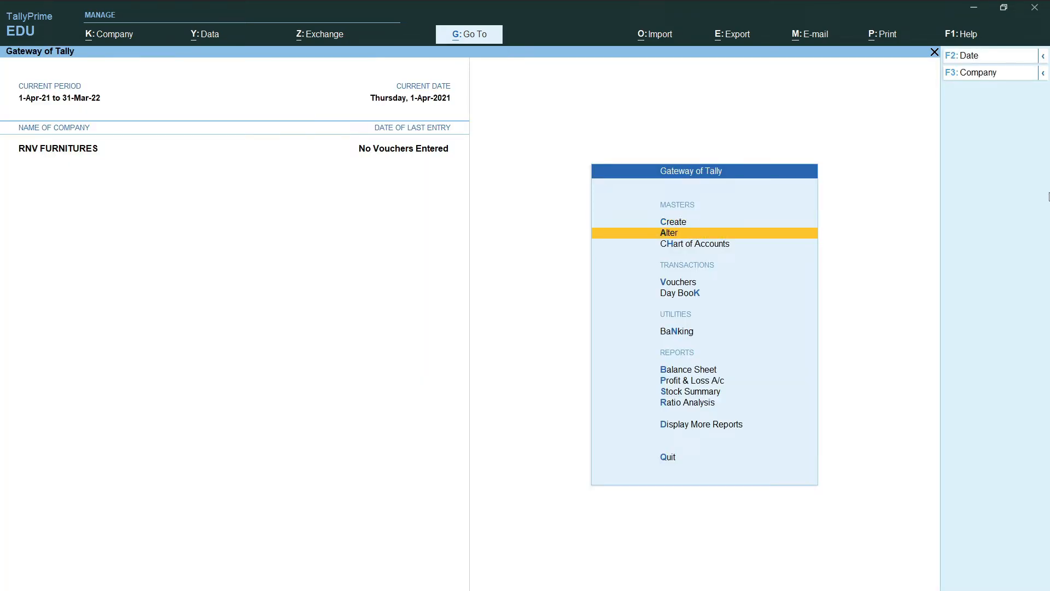
{"action": "key", "text": "Return"}
{"action": "key", "text": "Down"}
{"action": "key", "text": "Down"}
{"action": "key", "text": "Down"}
{"action": "key", "text": "Down"}
{"action": "key", "text": "Down"}
{"action": "key", "text": "Down"}
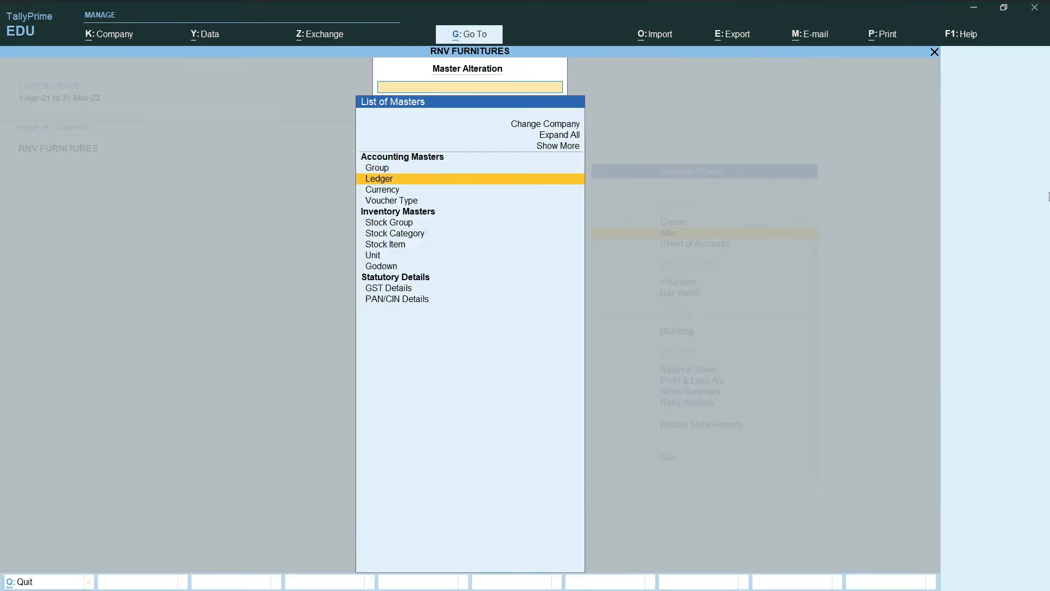
{"action": "key", "text": "Down"}
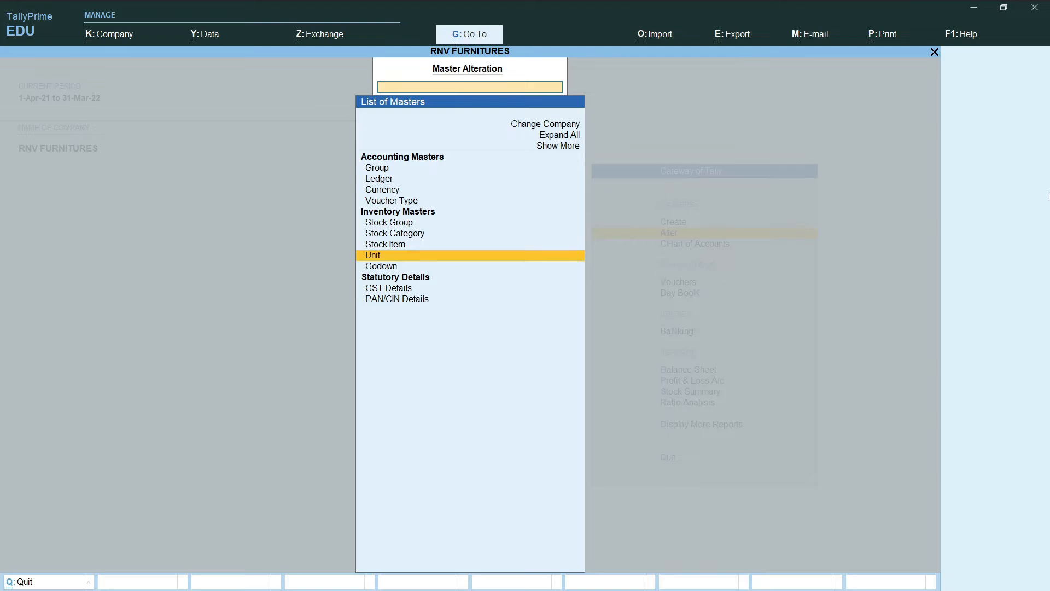
{"action": "key", "text": "Up"}
{"action": "key", "text": "Up"}
{"action": "key", "text": "Up"}
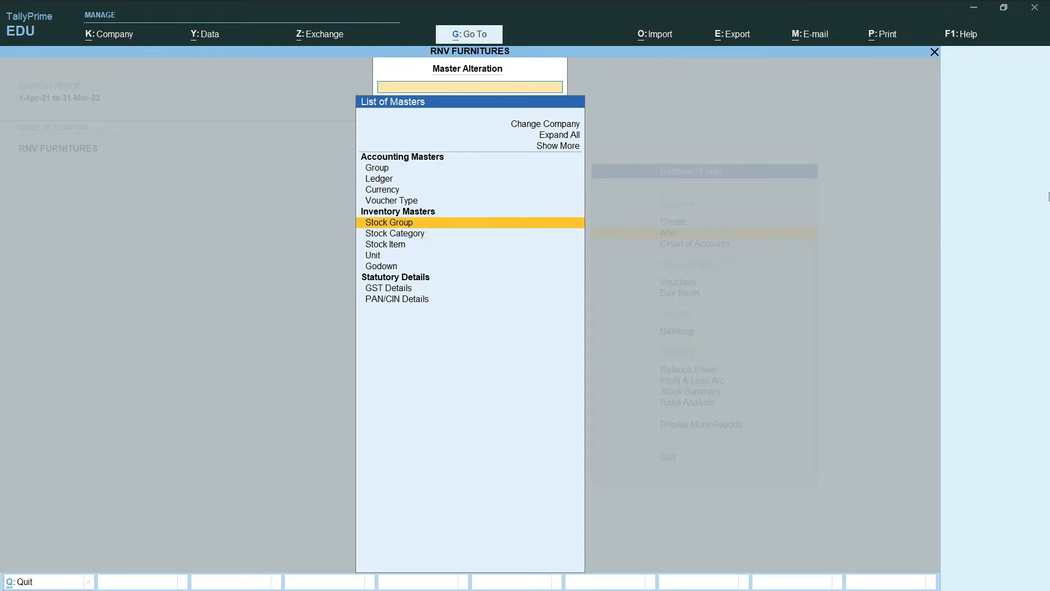
{"action": "key", "text": "Down"}
{"action": "key", "text": "Down"}
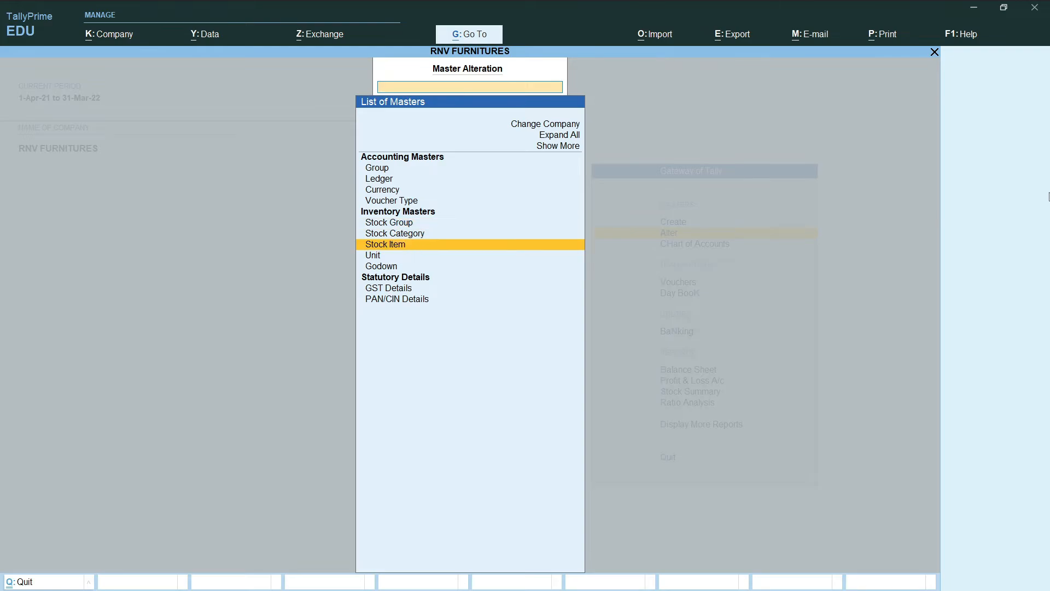
{"action": "key", "text": "Return"}
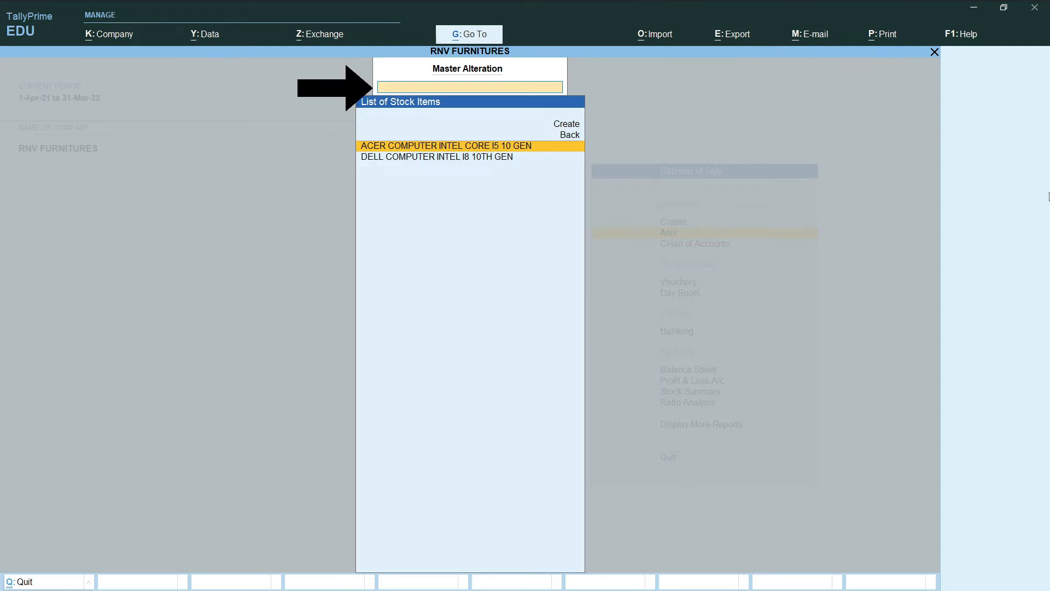
Step: Open DELL COMPUTER INTEL I8 10TH GEN for alteration, go through its fields and accept it without changes
{"action": "type", "text": "DELL"}
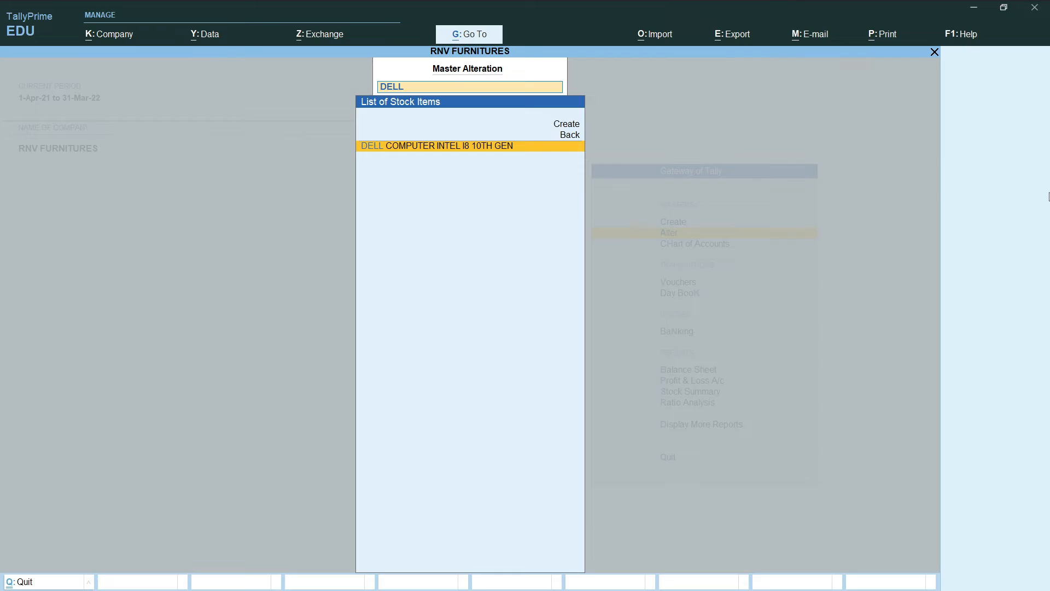
{"action": "key", "text": "Return"}
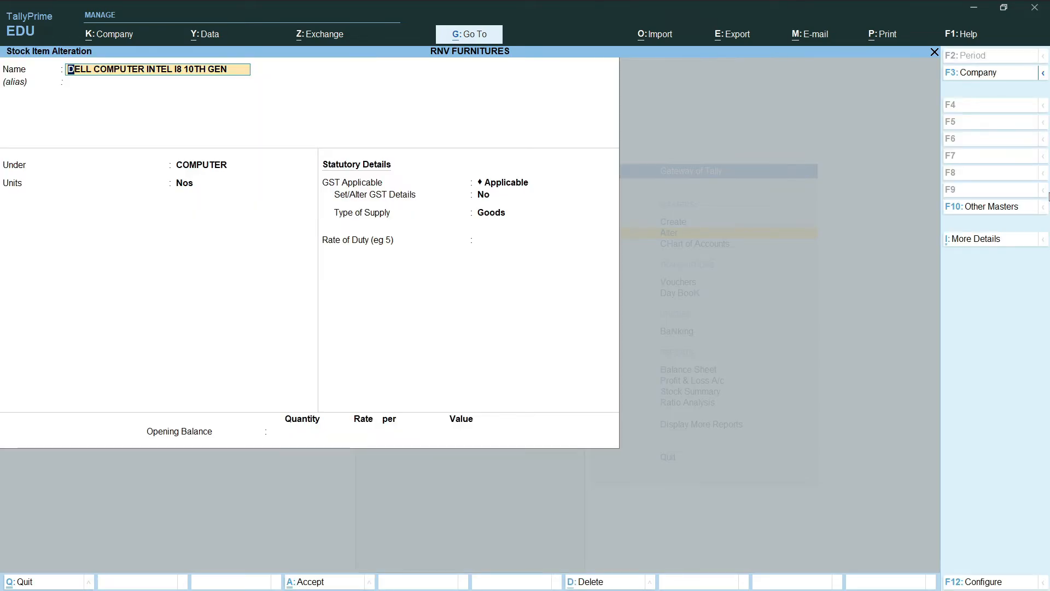
{"action": "key", "text": "Return"}
{"action": "key", "text": "Return"}
{"action": "key", "text": "Return"}
{"action": "key", "text": "Return"}
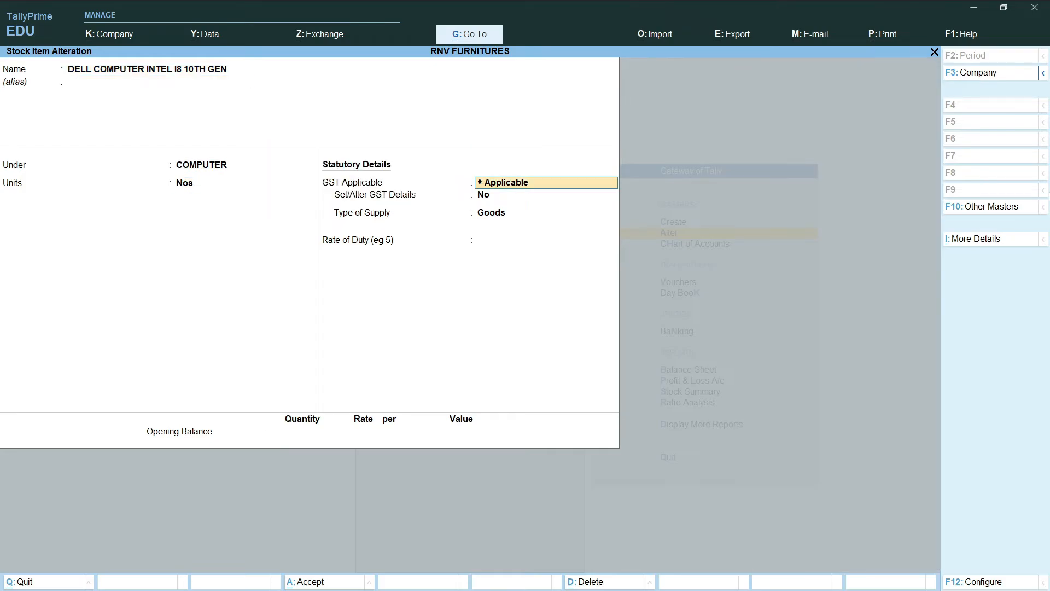
{"action": "key", "text": "Return"}
{"action": "key", "text": "Return"}
{"action": "key", "text": "Return"}
{"action": "key", "text": "Return"}
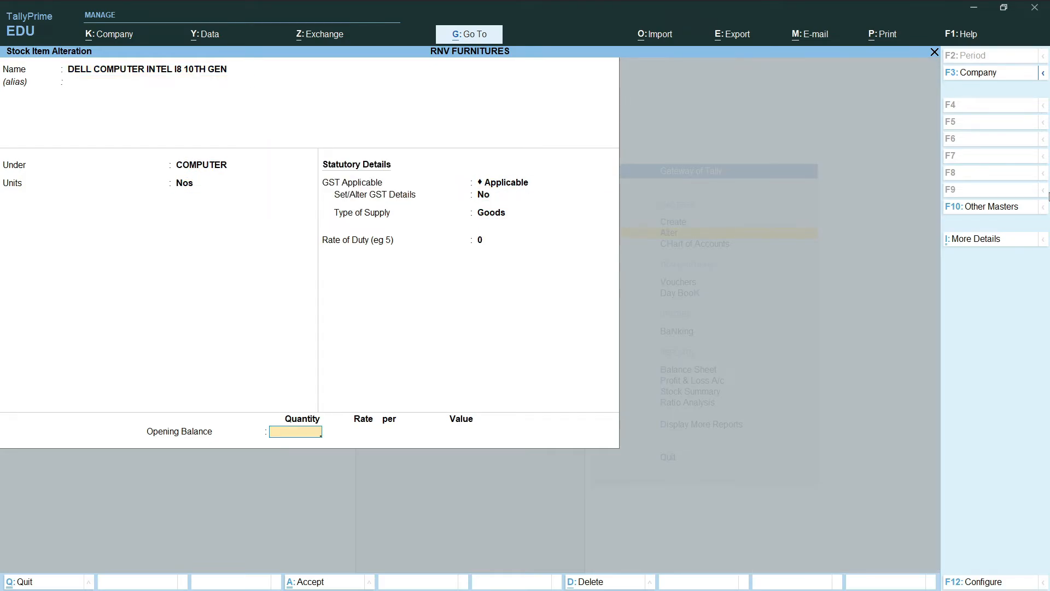
{"action": "key", "text": "Return"}
{"action": "key", "text": "Return"}
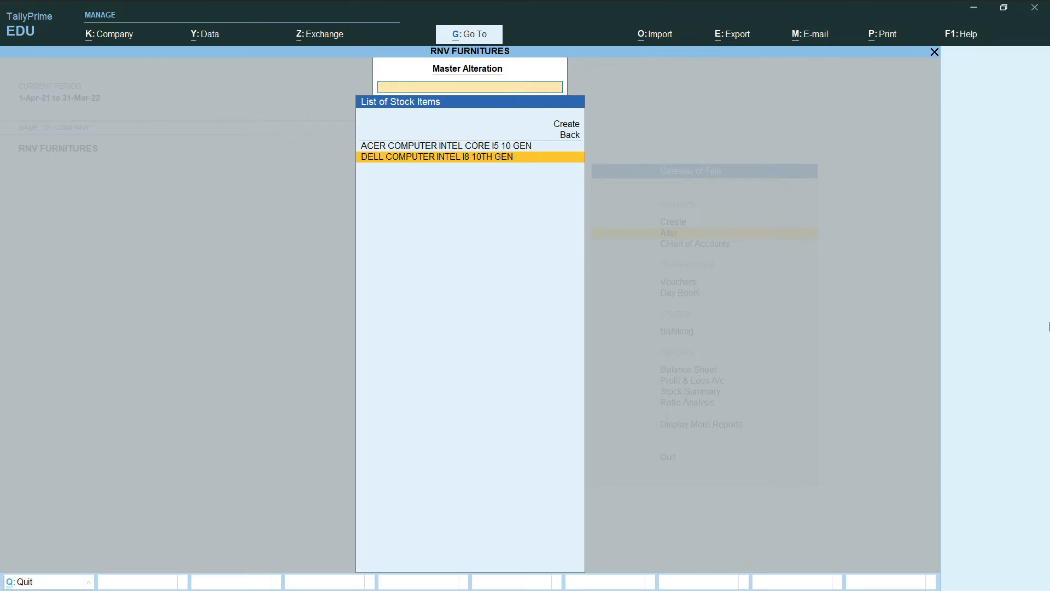
Step: Reopen the DELL COMPUTER INTEL I8 10TH GEN stock item and delete it
{"action": "key", "text": "Return"}
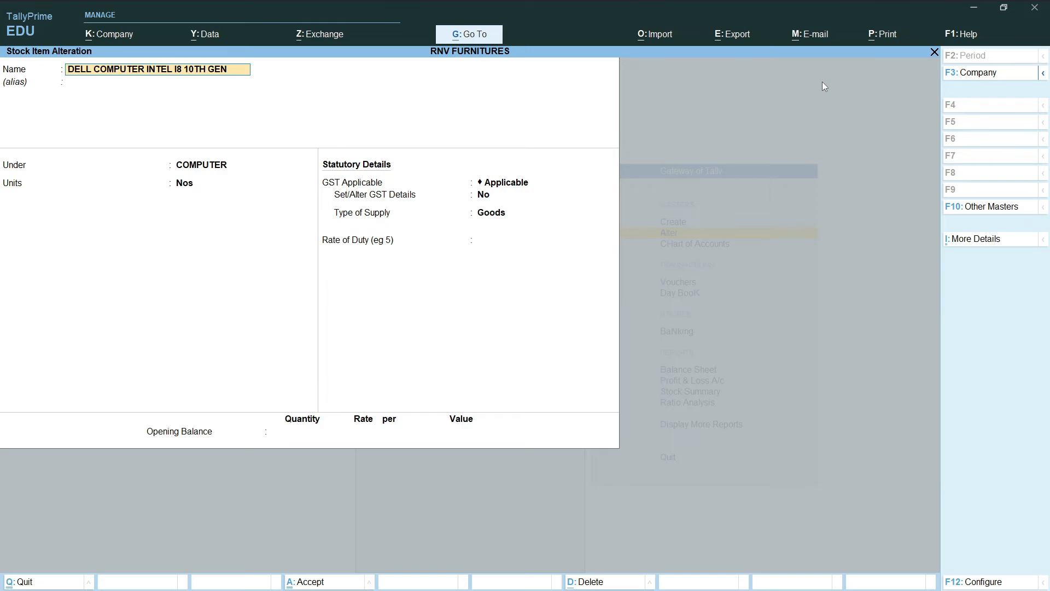
{"action": "key", "text": "alt+d"}
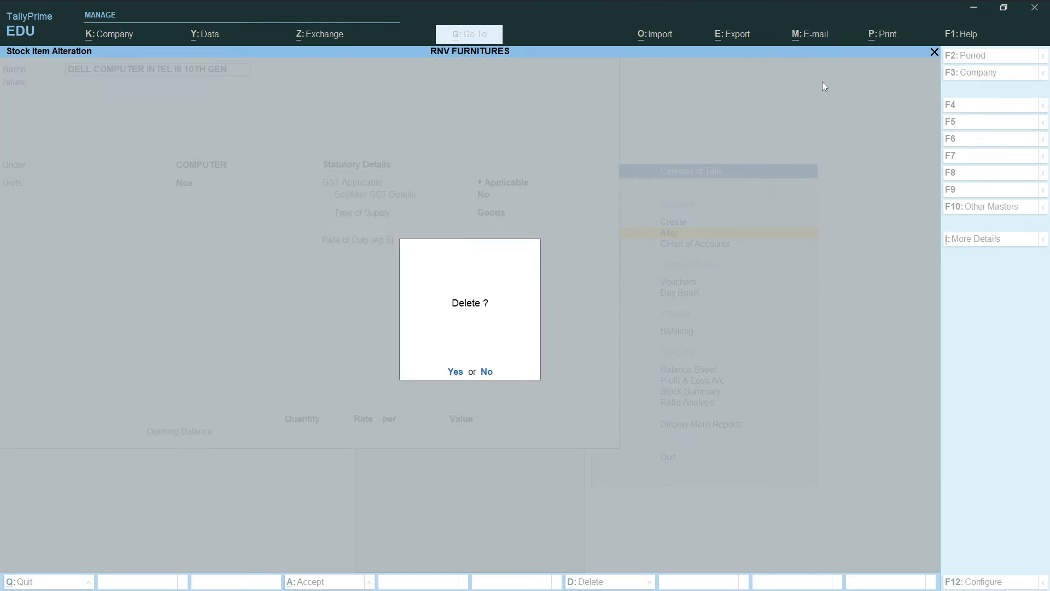
{"action": "key", "text": "y"}
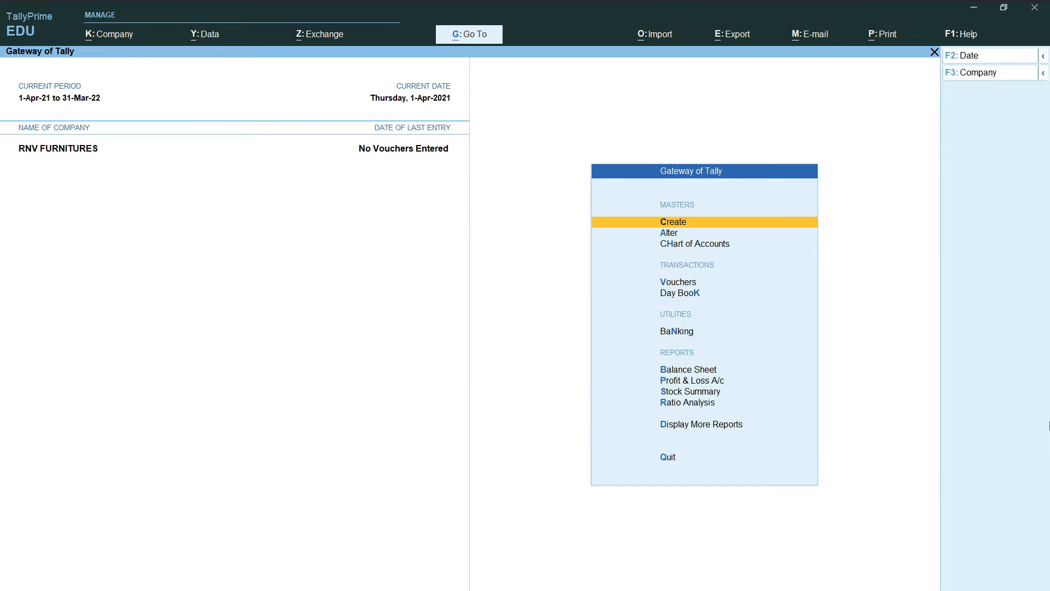
Step: Start a purchase voucher with supplier invoice number GST-105 dated 1-Apr-21
{"action": "key", "text": "v"}
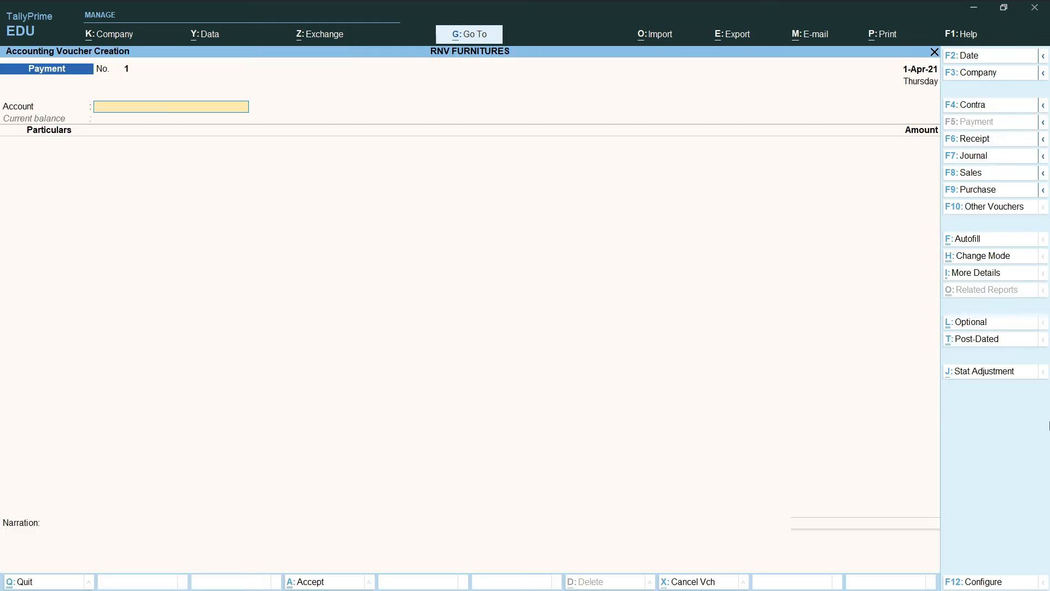
{"action": "key", "text": "F9"}
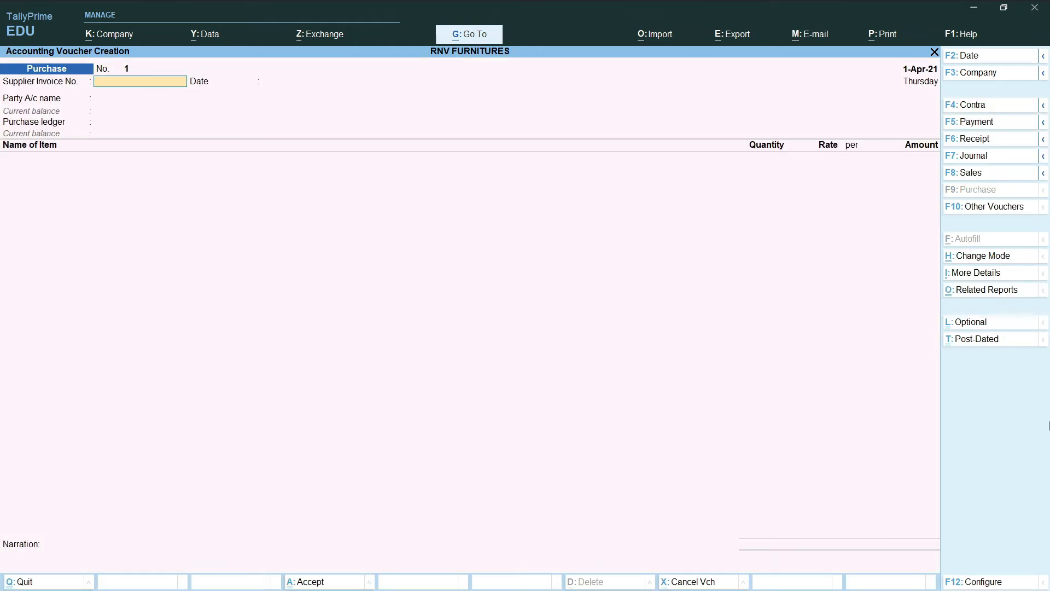
{"action": "type", "text": "GST-105"}
{"action": "key", "text": "Return"}
{"action": "key", "text": "Return"}
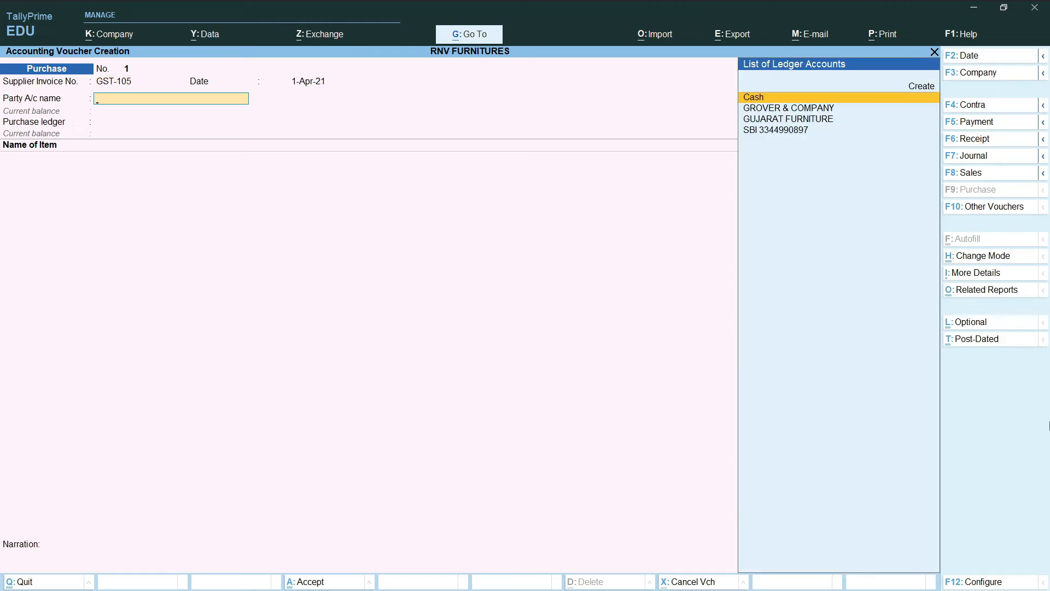
Step: Select GROVER & COMPANY as the party account, leaving the receipt details blank and accepting its party details
{"action": "key", "text": "Down"}
{"action": "key", "text": "Return"}
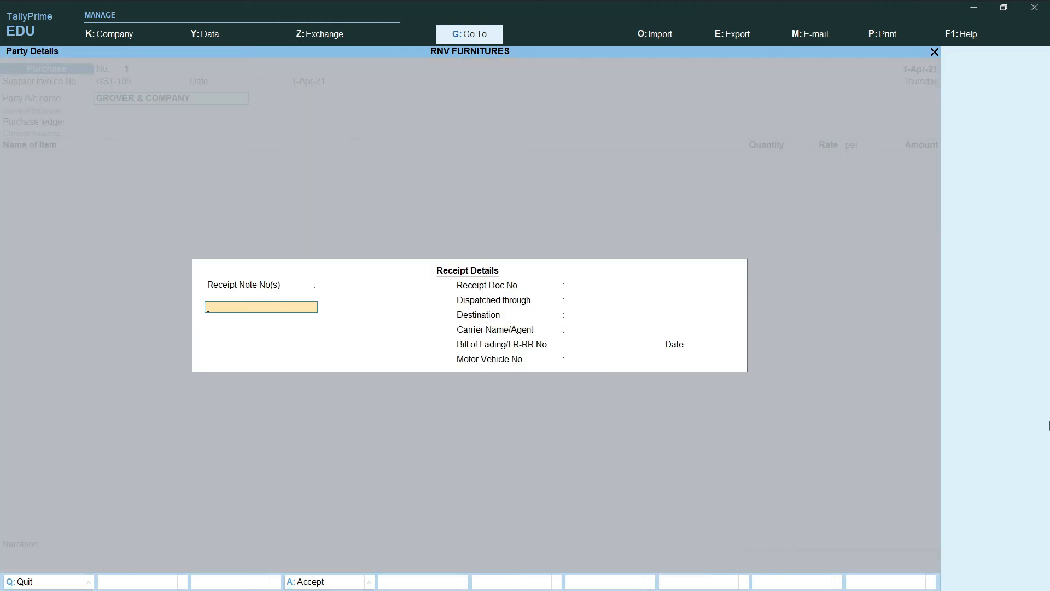
{"action": "key", "text": "Return"}
{"action": "key", "text": "Return"}
{"action": "key", "text": "Return"}
{"action": "key", "text": "Return"}
{"action": "key", "text": "Return"}
{"action": "key", "text": "Return"}
{"action": "key", "text": "Return"}
{"action": "key", "text": "Return"}
{"action": "key", "text": "Return"}
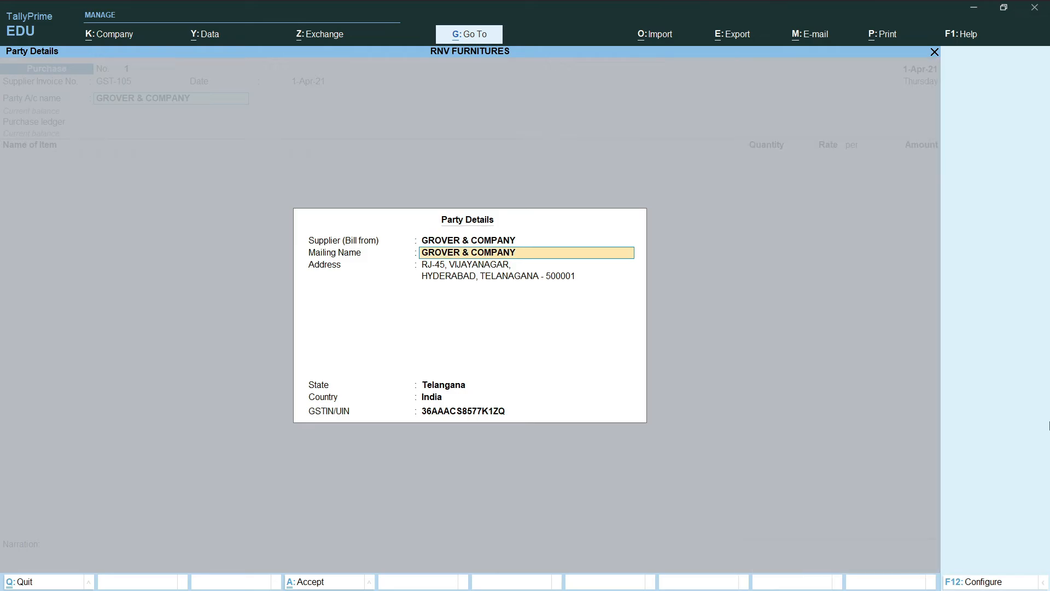
{"action": "key", "text": "Return"}
{"action": "key", "text": "Return"}
{"action": "key", "text": "Return"}
{"action": "key", "text": "Return"}
{"action": "key", "text": "Return"}
{"action": "key", "text": "Return"}
{"action": "key", "text": "Return"}
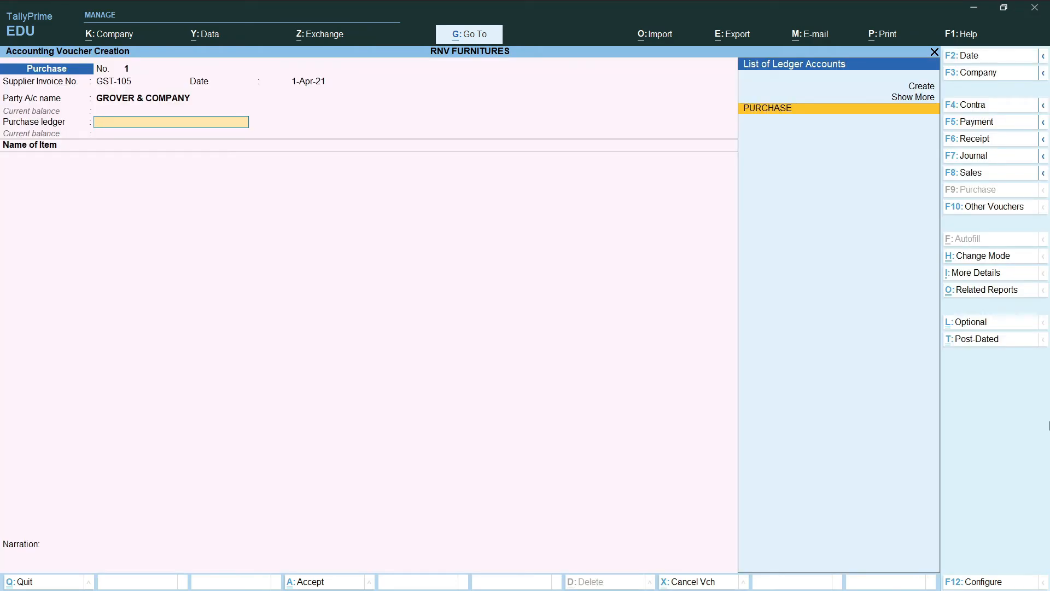
Step: Choose the PURCHASE ledger and add 100 Nos of DELL COMPUTER INREL I8 10TH GEN at a rate of 40,000
{"action": "key", "text": "Return"}
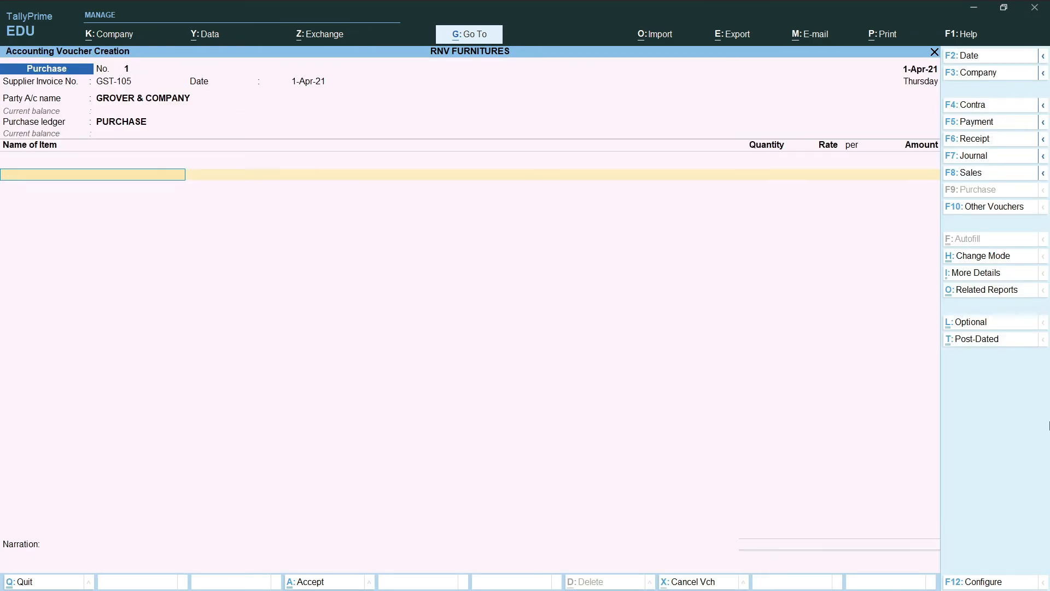
{"action": "type", "text": "DEL"}
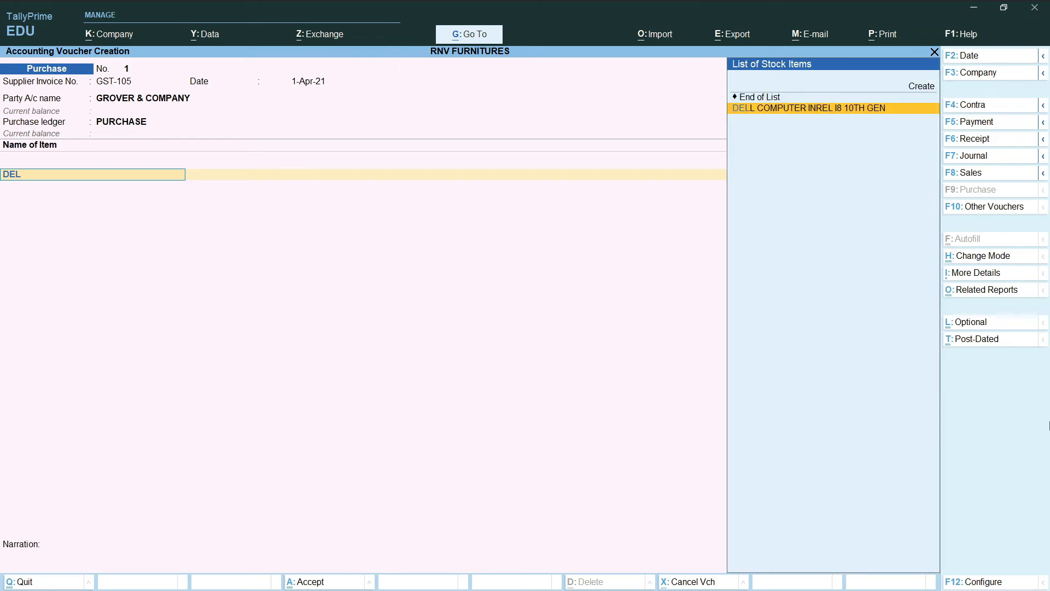
{"action": "key", "text": "Return"}
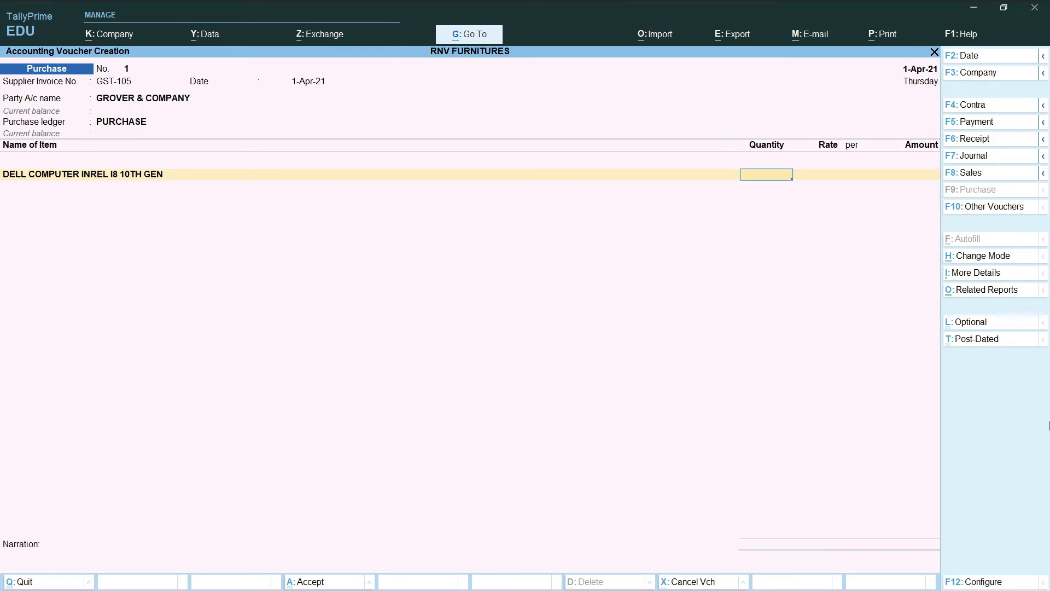
{"action": "type", "text": "100"}
{"action": "key", "text": "Return"}
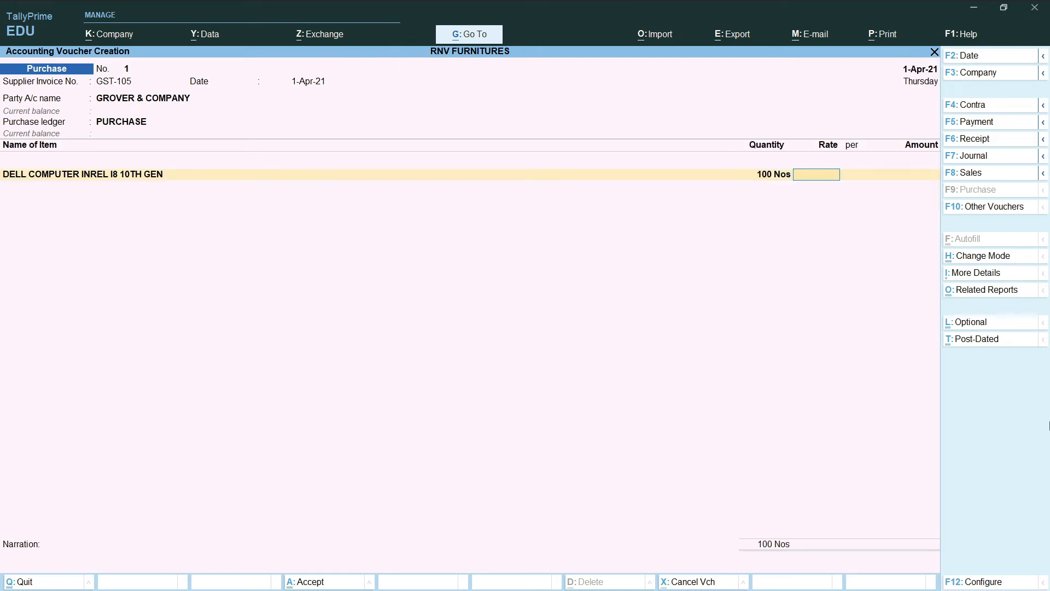
{"action": "type", "text": "40000"}
{"action": "key", "text": "Return"}
{"action": "key", "text": "Return"}
{"action": "key", "text": "Return"}
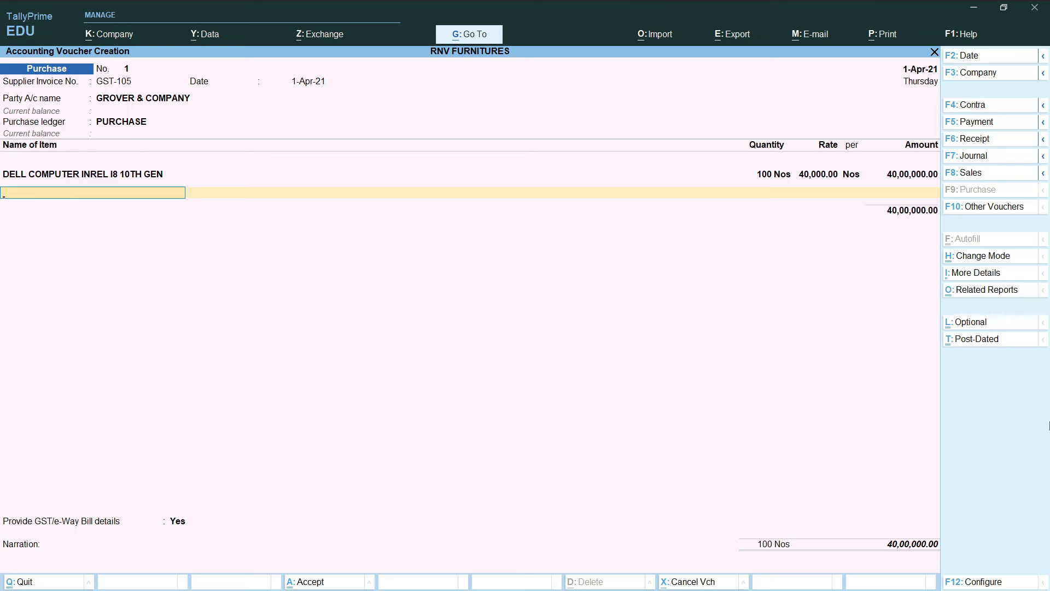
Step: Start a new stock item from within the voucher, named DELL LAPTOP F/F INTEL CORE I12 10TH GEN
{"action": "key", "text": "alt+c"}
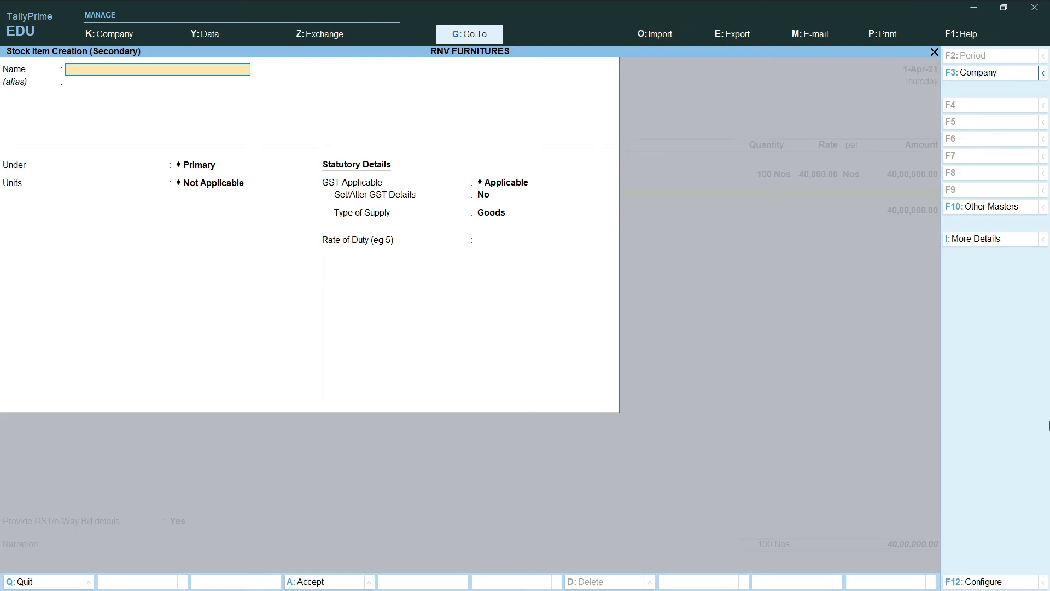
{"action": "type", "text": "DELL LAPTOP F/F INTEL CORE"}
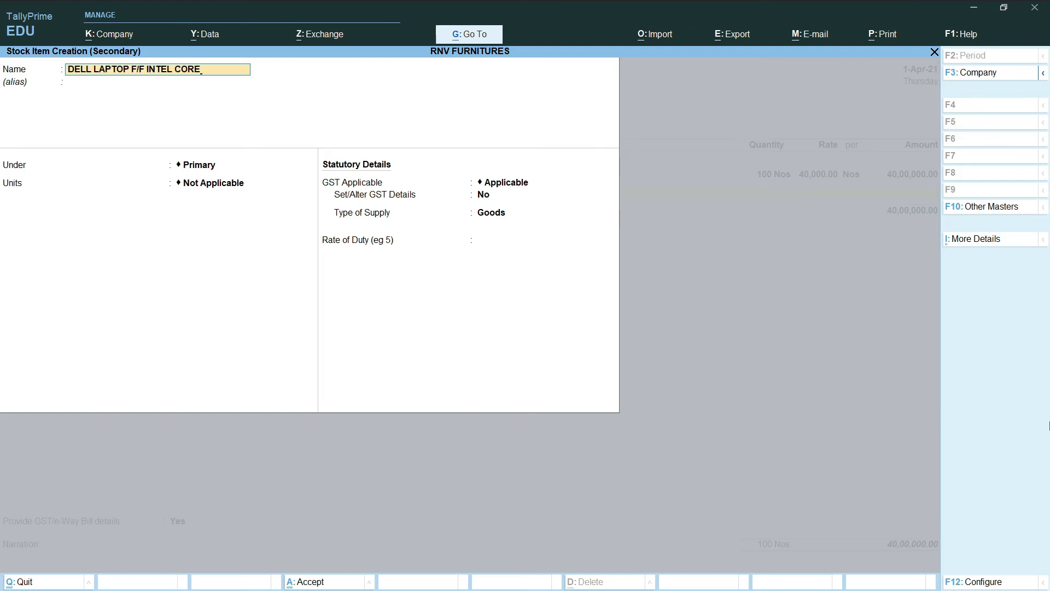
{"action": "type", "text": " I12 10TH GEN"}
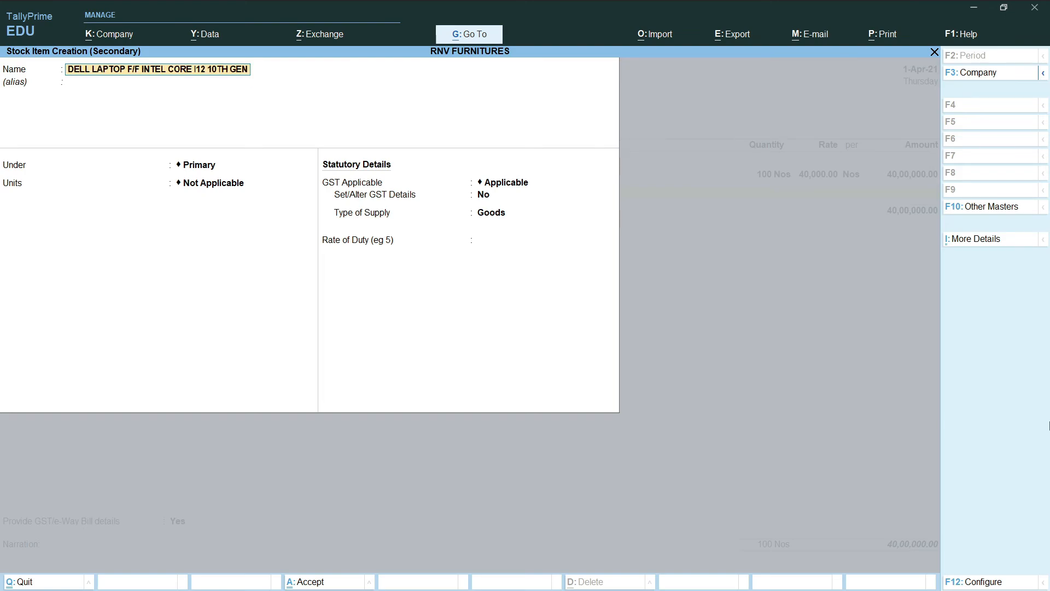
Step: Create a stock group named LAPTOP with its default settings and assign the new item to it
{"action": "key", "text": "Return"}
{"action": "key", "text": "Up"}
{"action": "key", "text": "Return"}
{"action": "type", "text": "LAPTOP"}
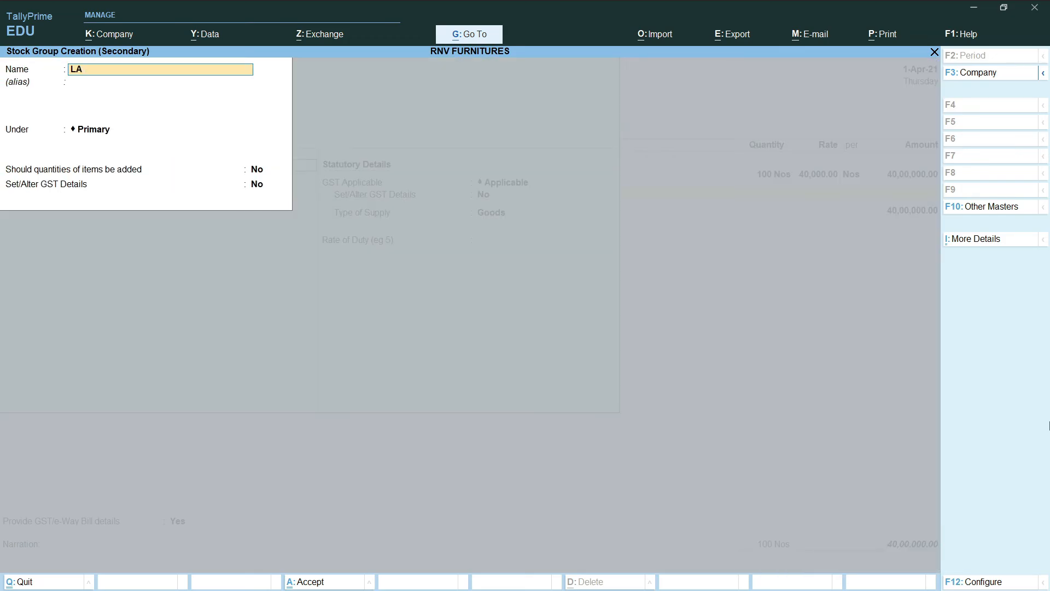
{"action": "key", "text": "Return"}
{"action": "key", "text": "Return"}
{"action": "key", "text": "Return"}
{"action": "key", "text": "Return"}
{"action": "key", "text": "Return"}
{"action": "key", "text": "Return"}
Step: Set the laptop item's unit to Nos and enable its GST details with the description LAPTOP
{"action": "key", "text": "Down"}
{"action": "key", "text": "Return"}
{"action": "key", "text": "Return"}
{"action": "type", "text": "yLAPTOP"}
{"action": "key", "text": "Return"}
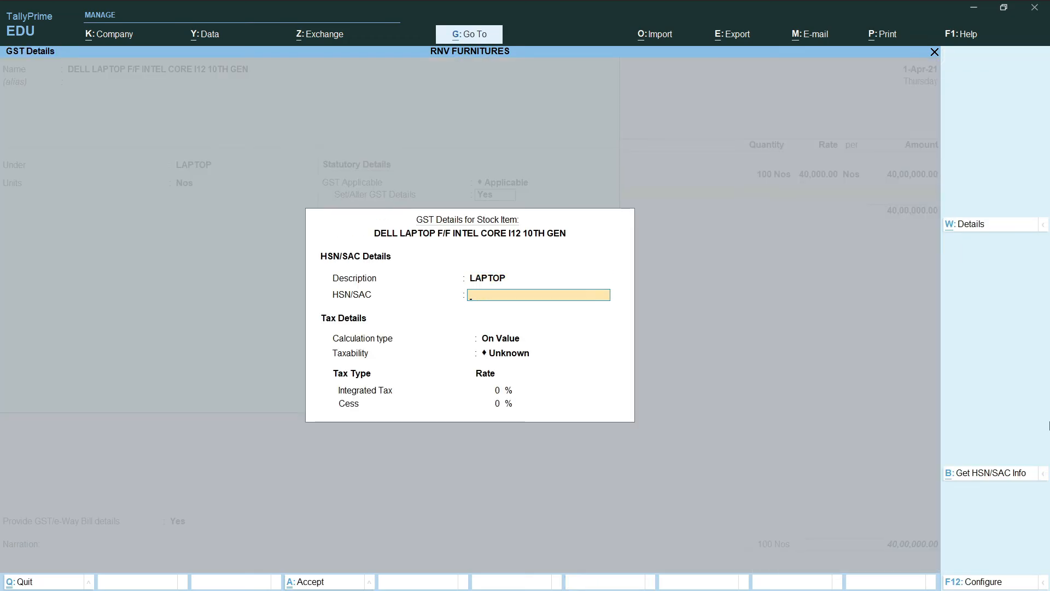
Step: Enter HSN/SAC 87654321, choose the taxability for the laptop's GST details, and save the stock item
{"action": "type", "text": "87654321"}
{"action": "key", "text": "Return"}
{"action": "key", "text": "Return"}
{"action": "key", "text": "Down"}
{"action": "key", "text": "Down"}
{"action": "key", "text": "Return"}
{"action": "key", "text": "Return"}
{"action": "key", "text": "Return"}
{"action": "key", "text": "Return"}
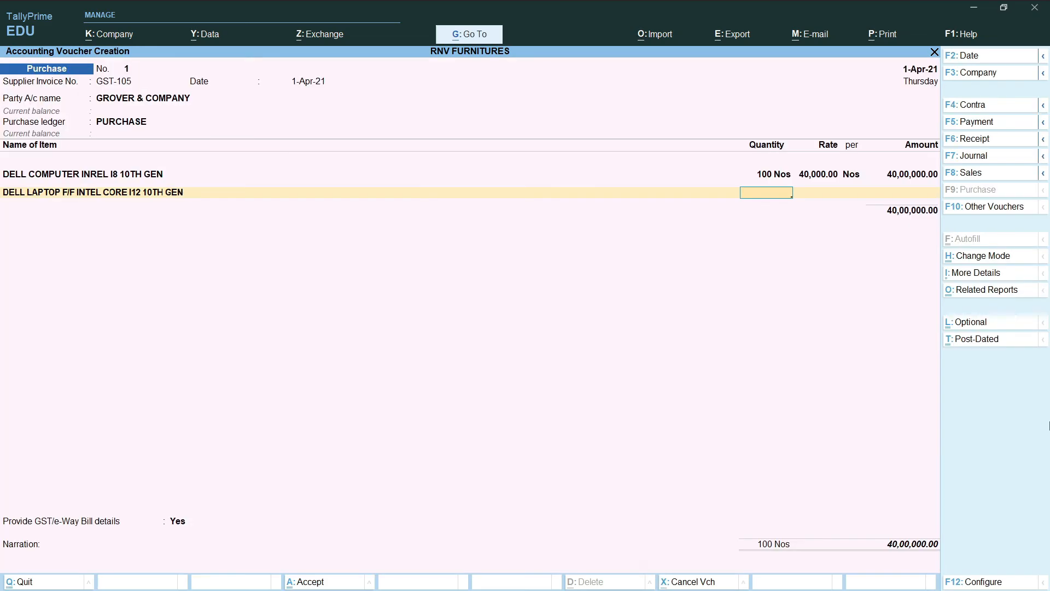
Step: Enter 50 Nos at a rate of 55,500 for the DELL LAPTOP F/F INTEL CORE I12 10TH GEN line
{"action": "type", "text": "50"}
{"action": "key", "text": "Return"}
{"action": "type", "text": "55,500"}
{"action": "key", "text": "Return"}
{"action": "key", "text": "Return"}
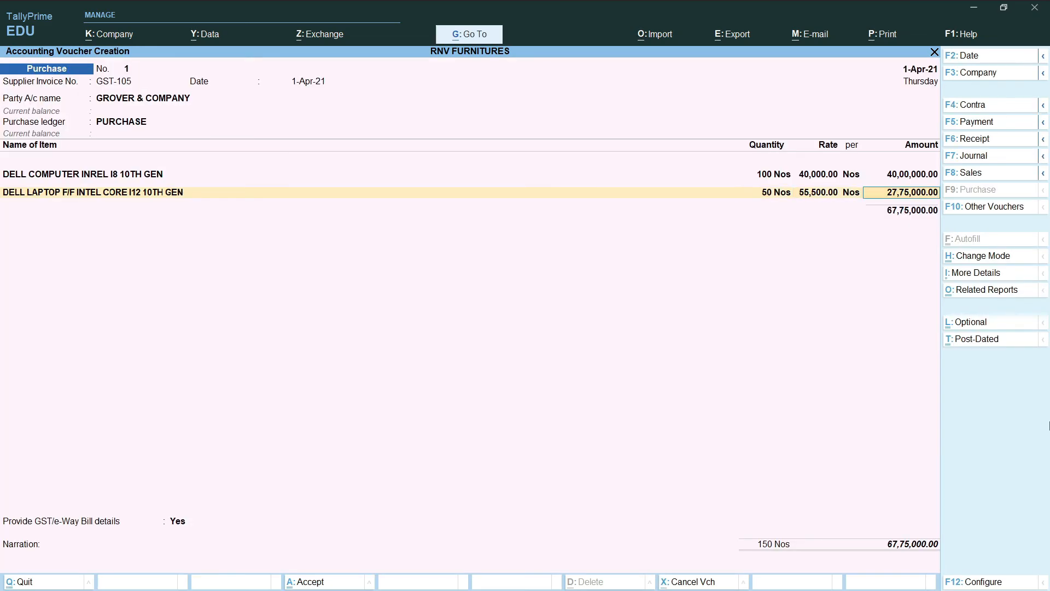
{"action": "key", "text": "Return"}
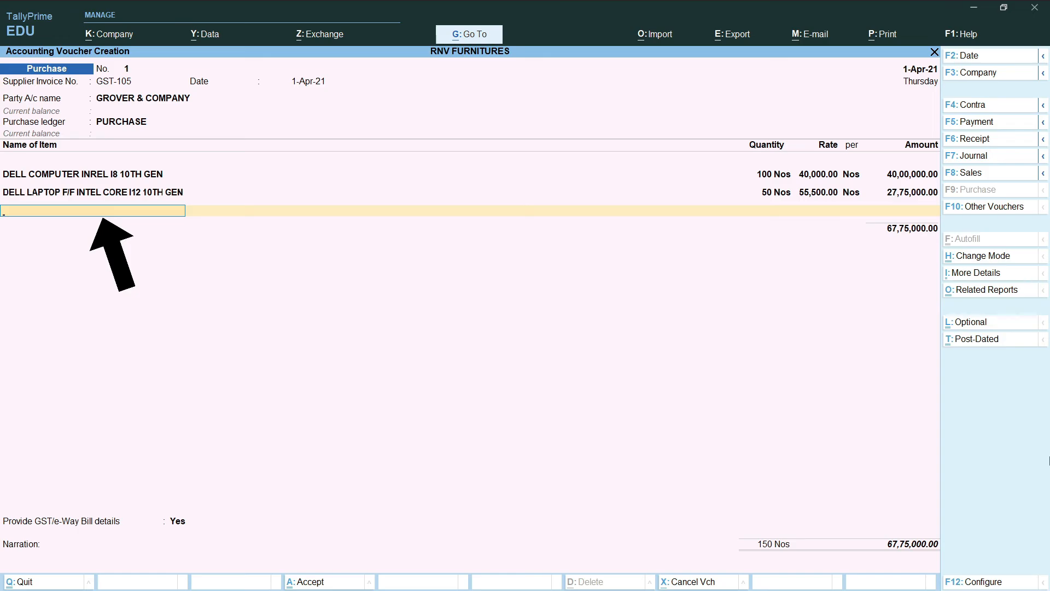
Step: Open a new stock item form from the voucher's blank item line and quit it without entering anything
{"action": "key", "text": "alt+c"}
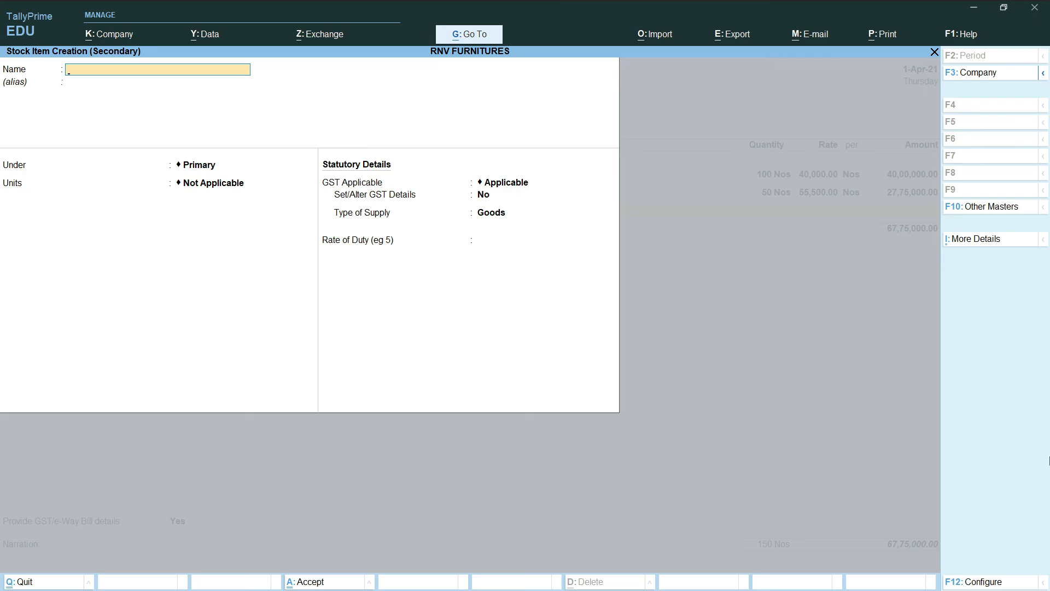
{"action": "key", "text": "Escape"}
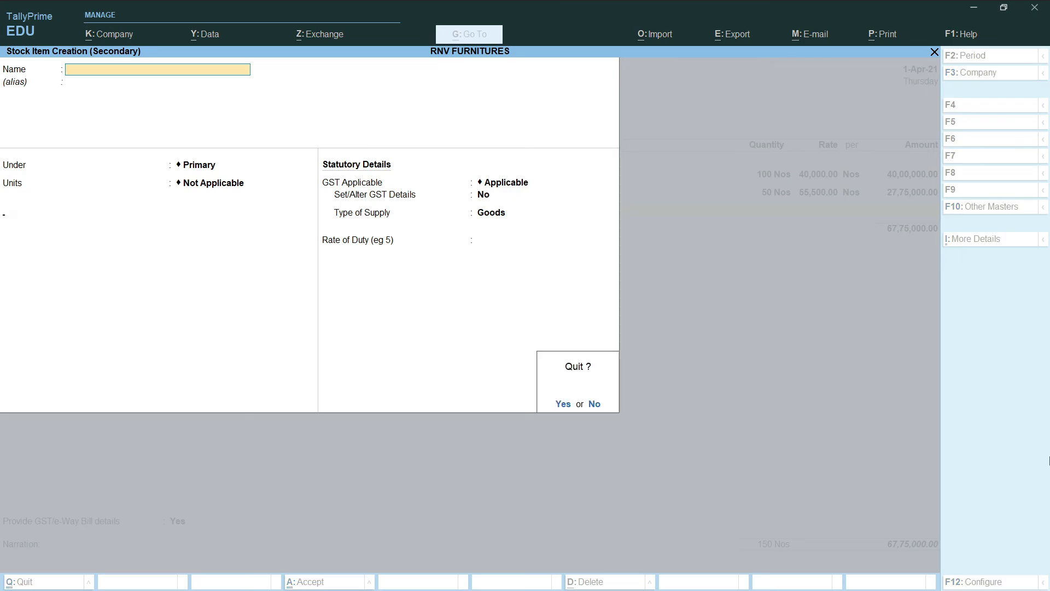
{"action": "key", "text": "y"}
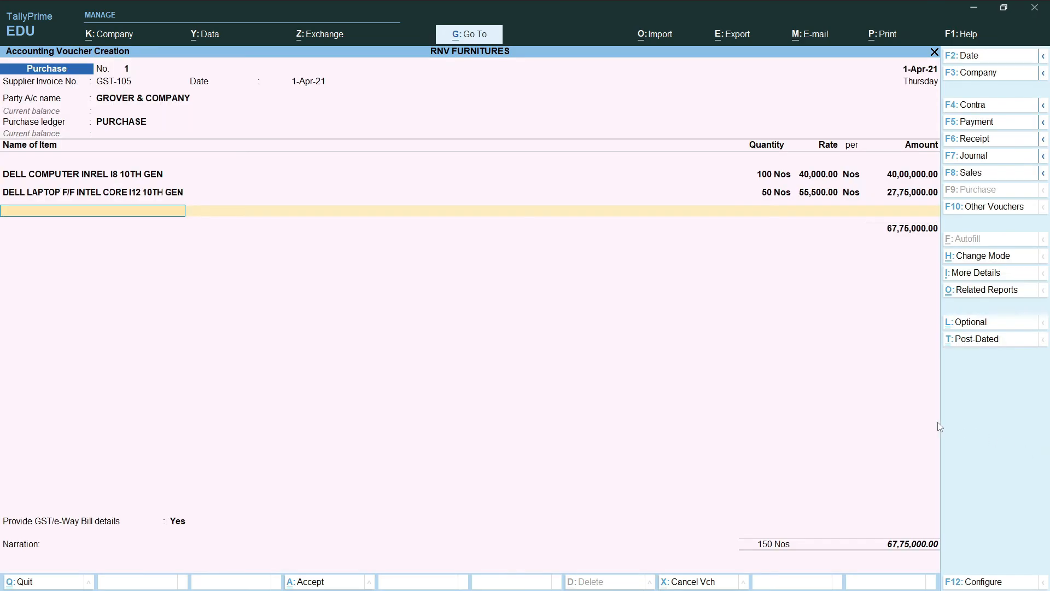
Step: Open a new ledger form from the party account name and quit it without entering anything
{"action": "left_click", "coordinate": [190, 97]}
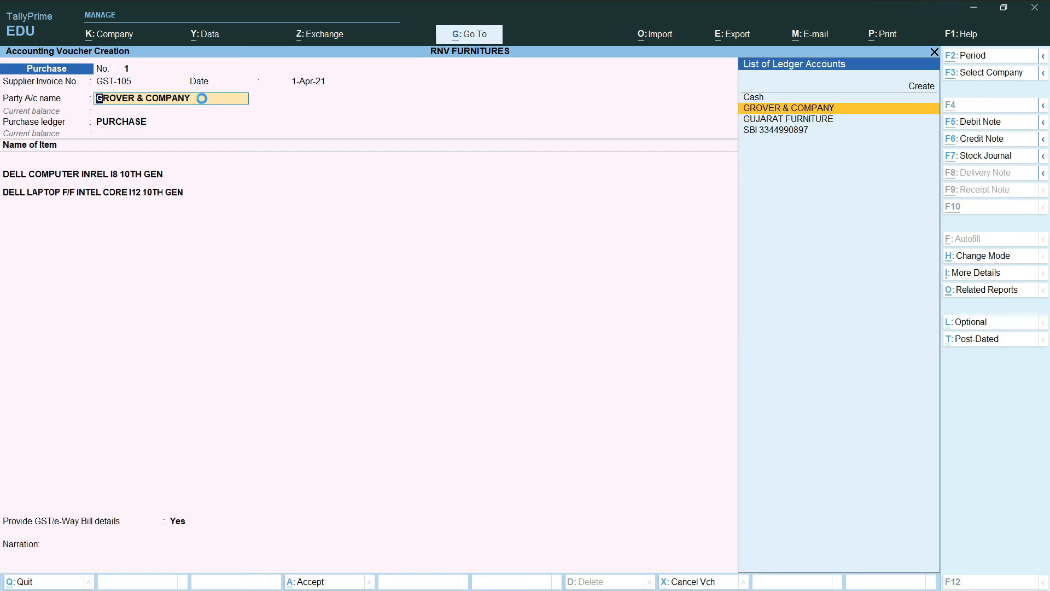
{"action": "key", "text": "alt+c"}
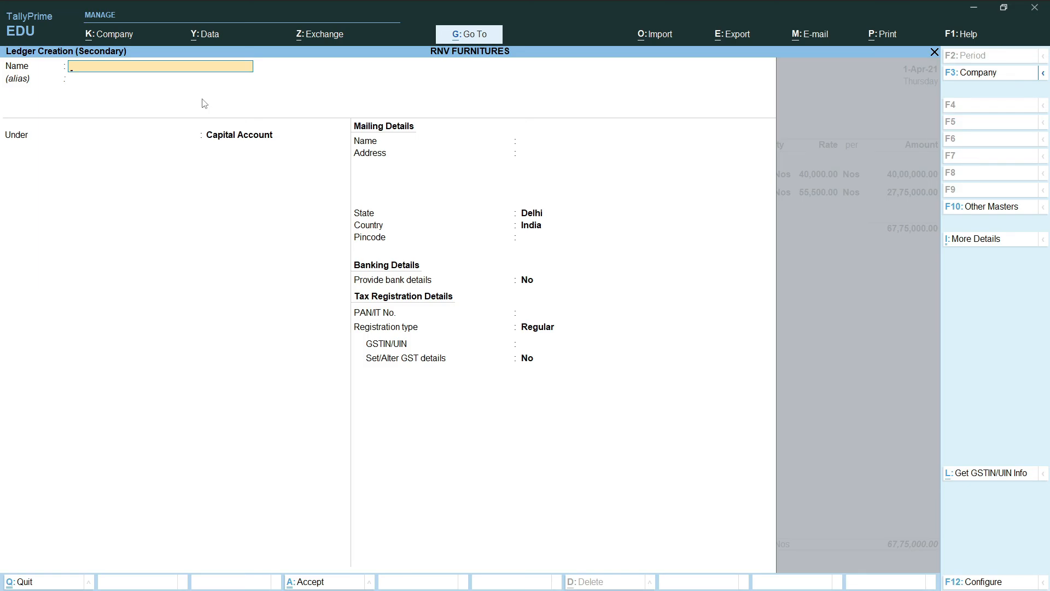
{"action": "key", "text": "Escape"}
{"action": "key", "text": "y"}
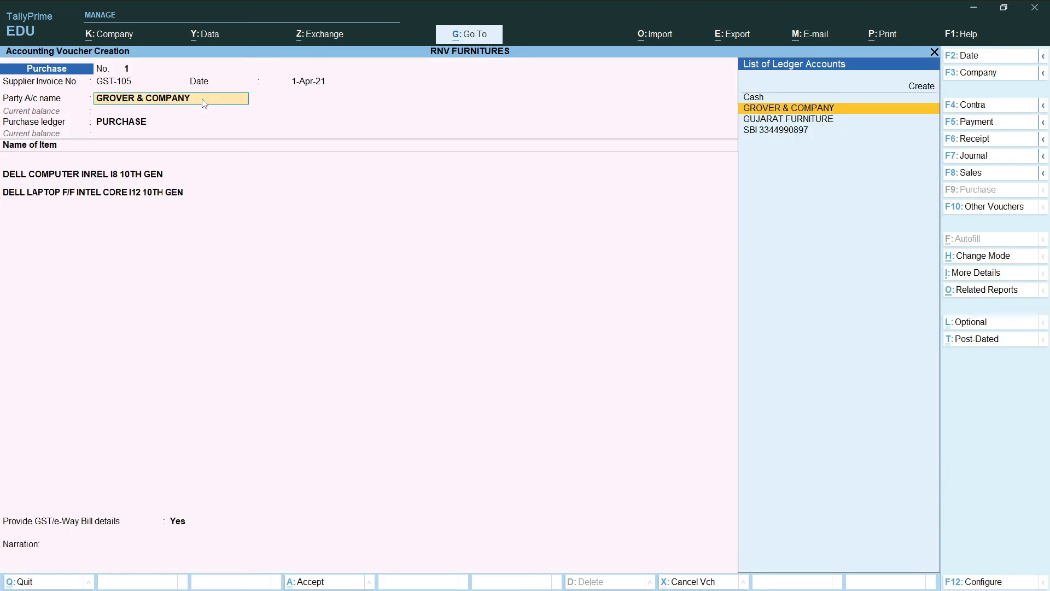
Step: Open the stock item creation form through the laptop line's list of stock items and quit it without saving
{"action": "left_click", "coordinate": [50, 214]}
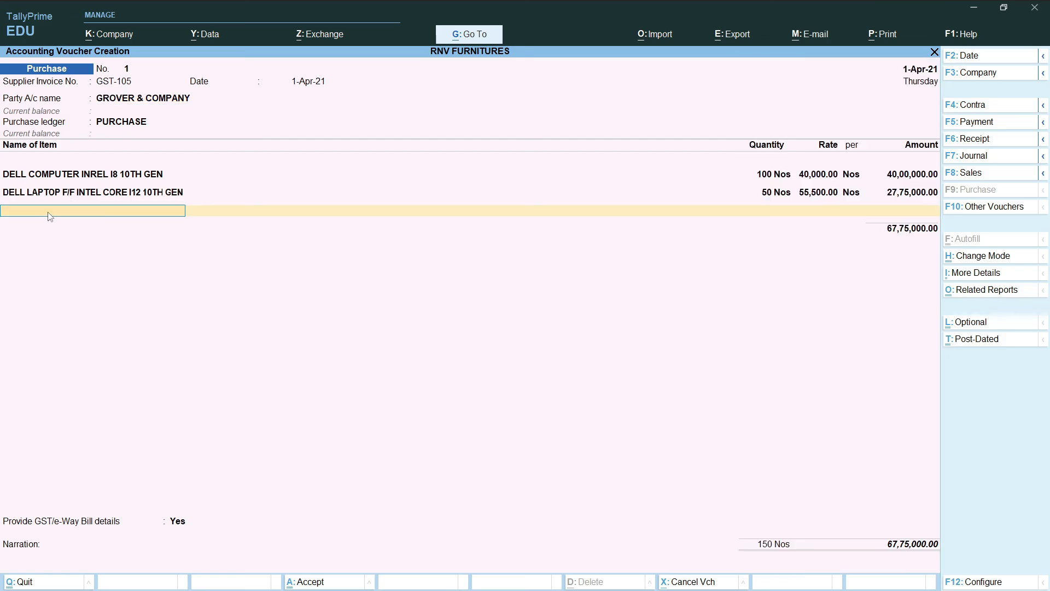
{"action": "key", "text": "Return"}
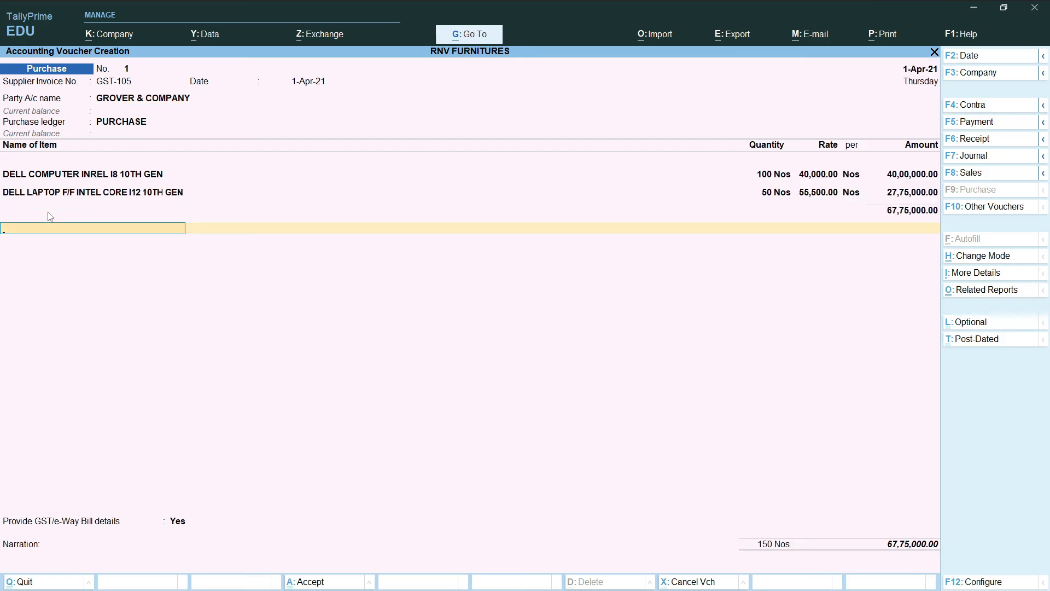
{"action": "key", "text": "Up"}
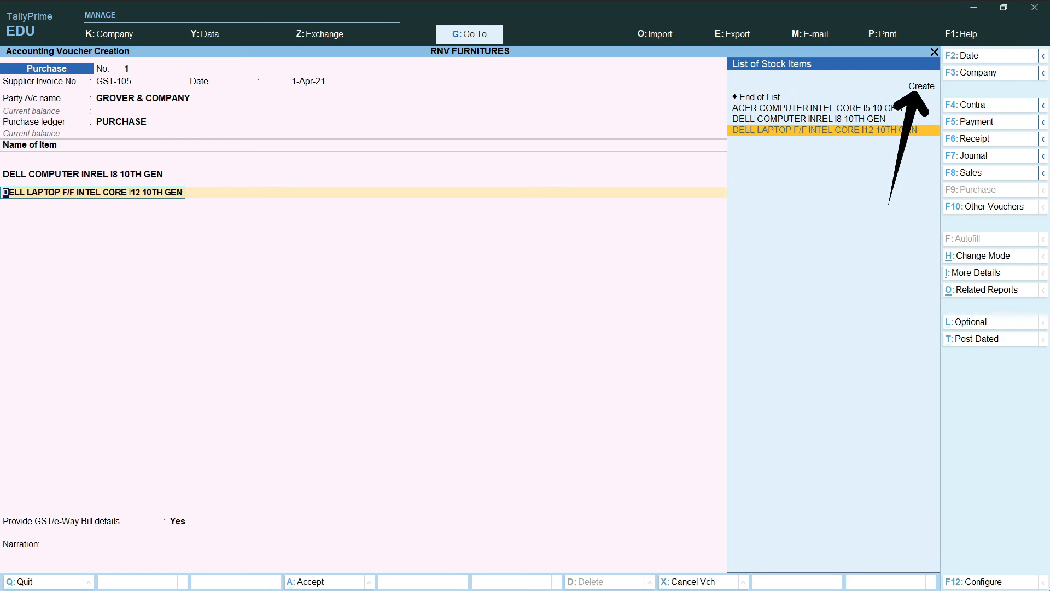
{"action": "key", "text": "Up"}
{"action": "key", "text": "Up"}
{"action": "key", "text": "Up"}
{"action": "key", "text": "Up"}
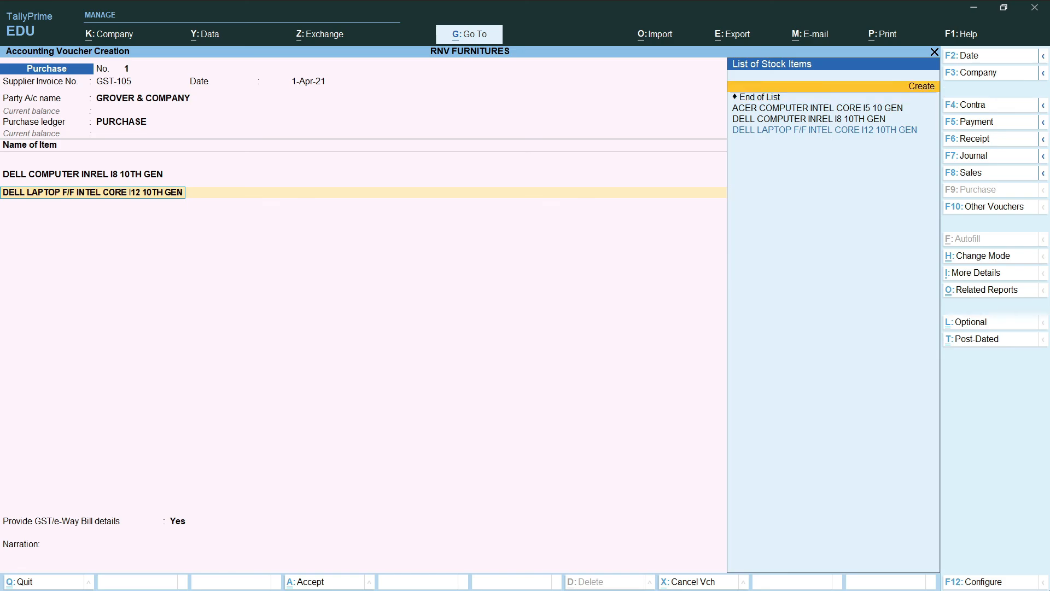
{"action": "key", "text": "Return"}
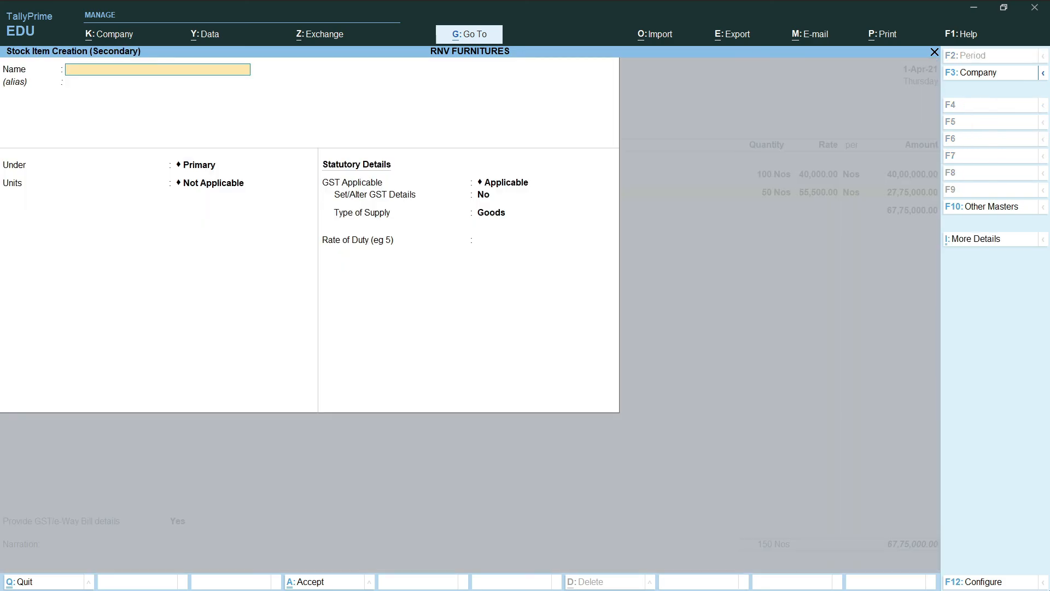
{"action": "key", "text": "Escape"}
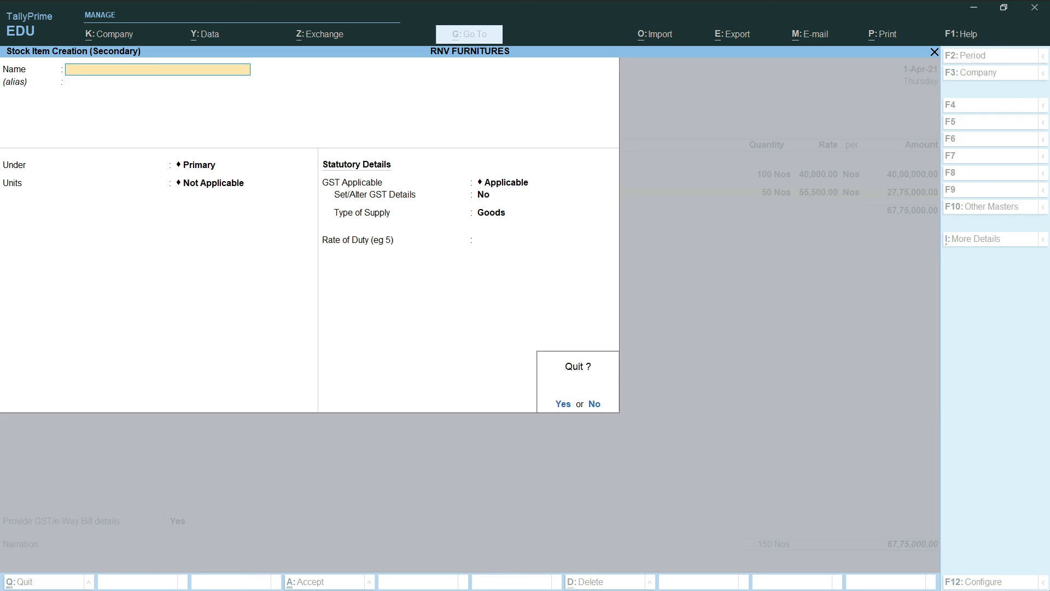
{"action": "key", "text": "Return"}
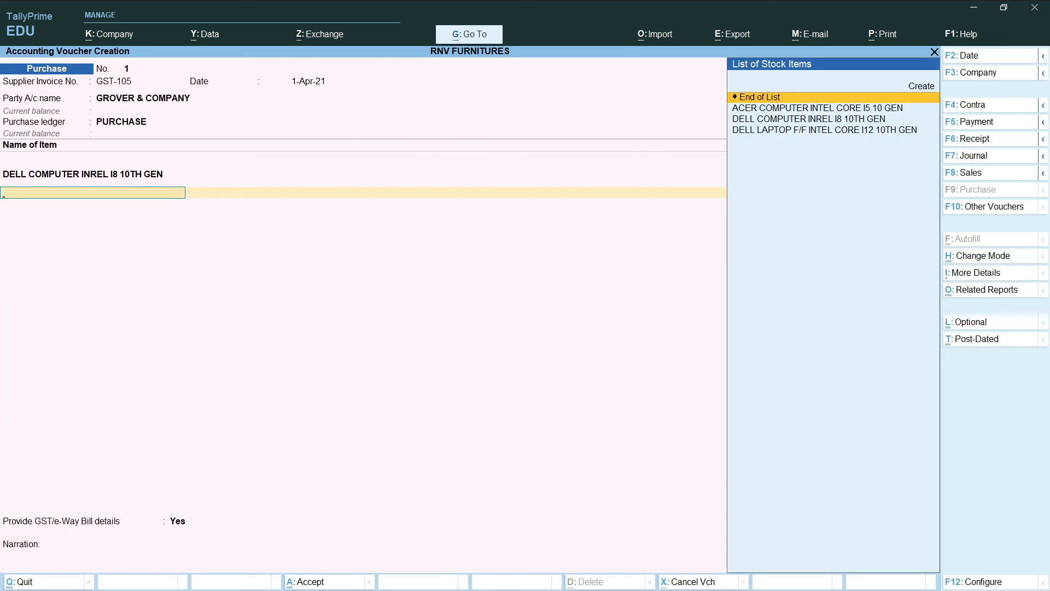